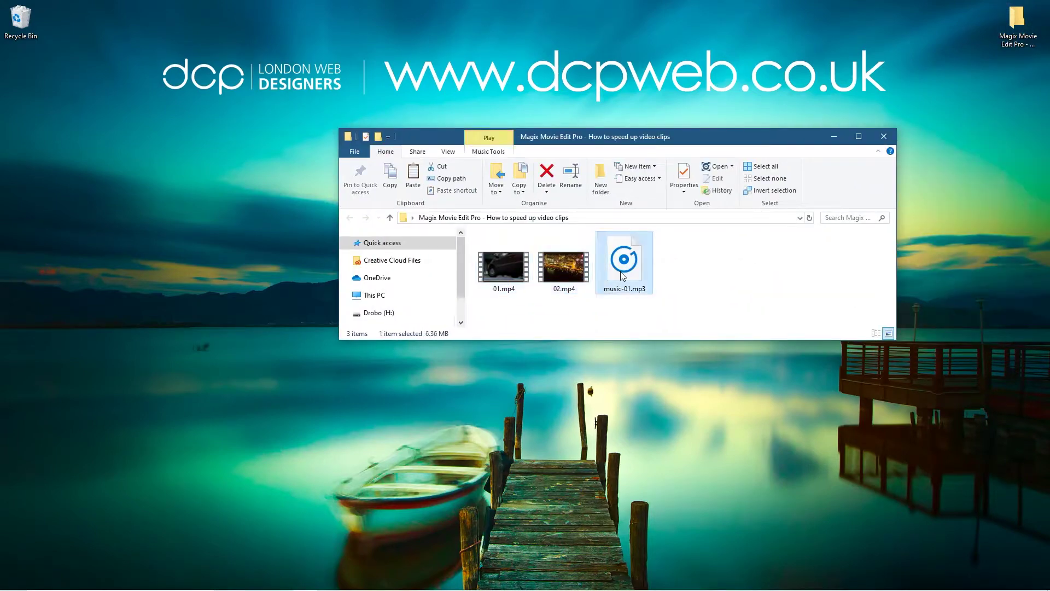
Step: Shrink the folder window holding 01.mp4, 02.mp4 and music-01.mp3 and move it up-right
left_click_drag(581, 318, 533, 281)
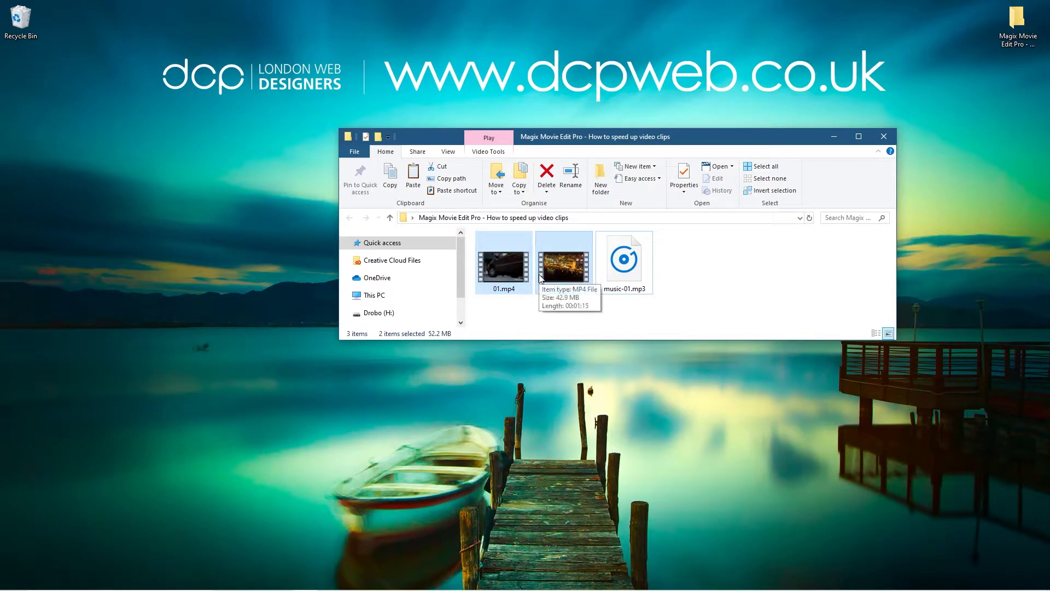
left_click(826, 251)
left_click_drag(757, 129, 852, 119)
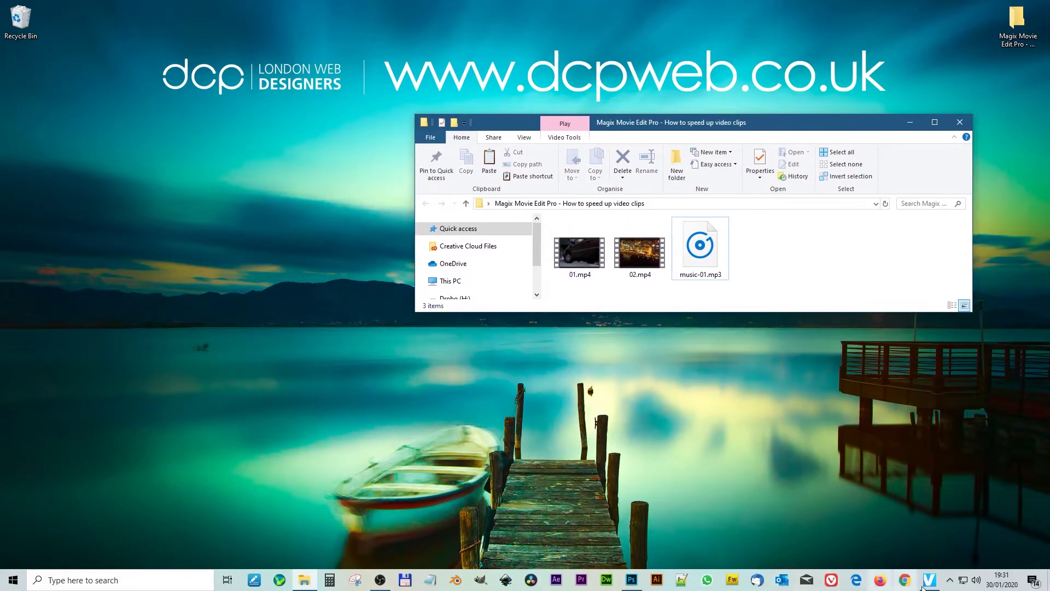
Step: Drag 01.mp4 and 02.mp4 from the folder onto the first timeline track
left_click(929, 580)
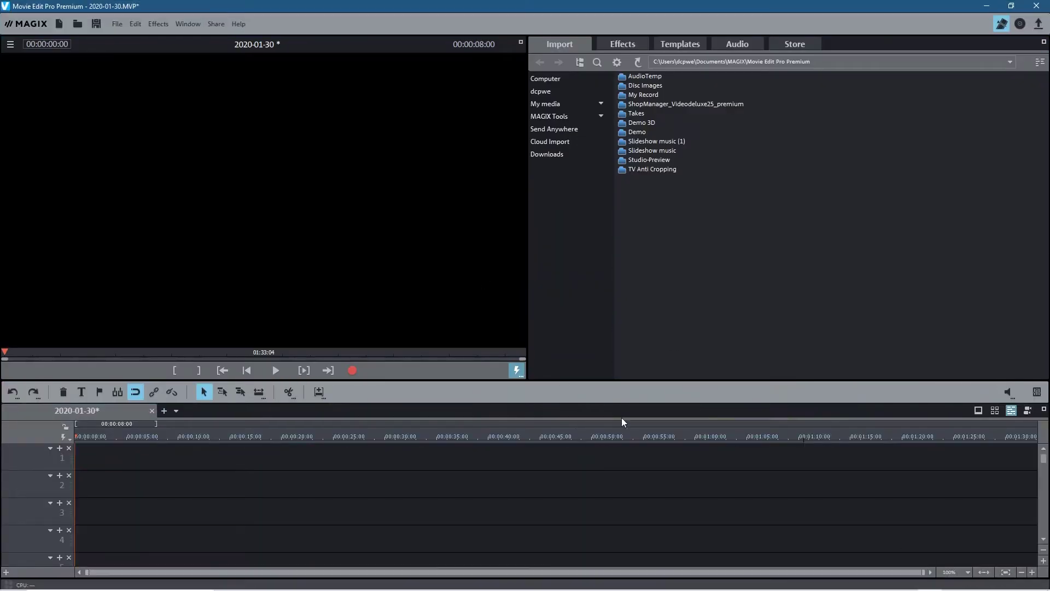
key("alt+Tab")
left_click_drag(614, 291, 163, 481)
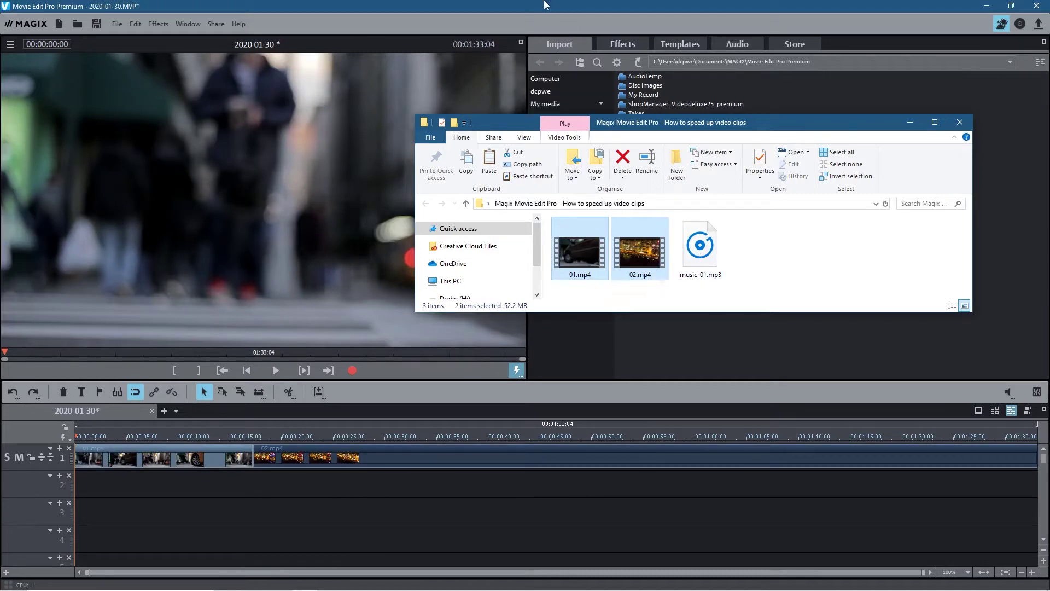
left_click(295, 319)
mouse_move(150, 438)
left_mouse_down()
mouse_move(243, 436)
mouse_move(100, 437)
mouse_move(152, 434)
left_mouse_up()
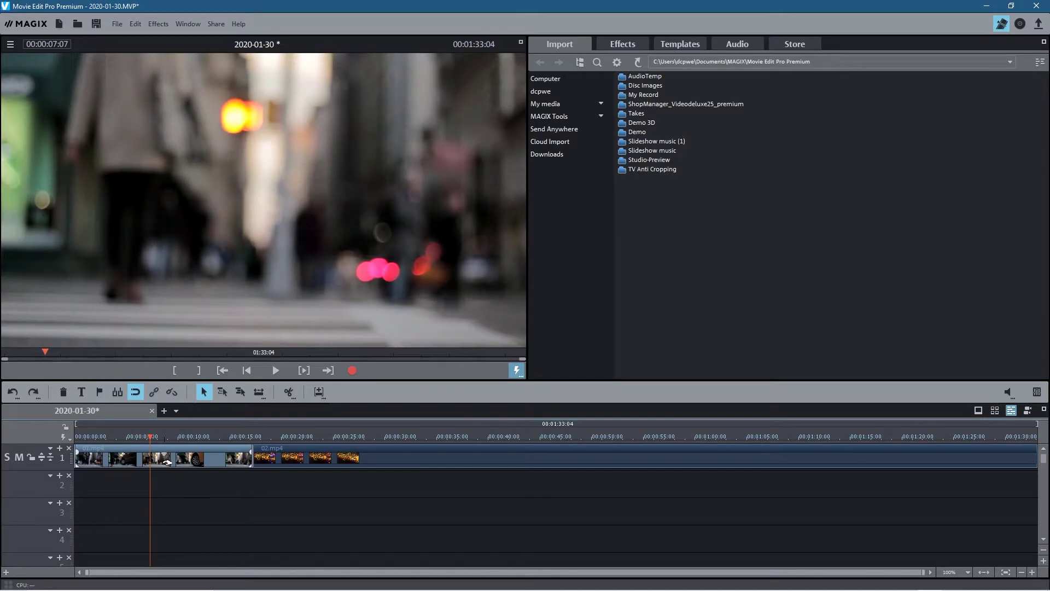
Step: Turn 02.mp4's audio volume all the way down to Off
left_click(646, 467)
left_click_drag(646, 466, 646, 549)
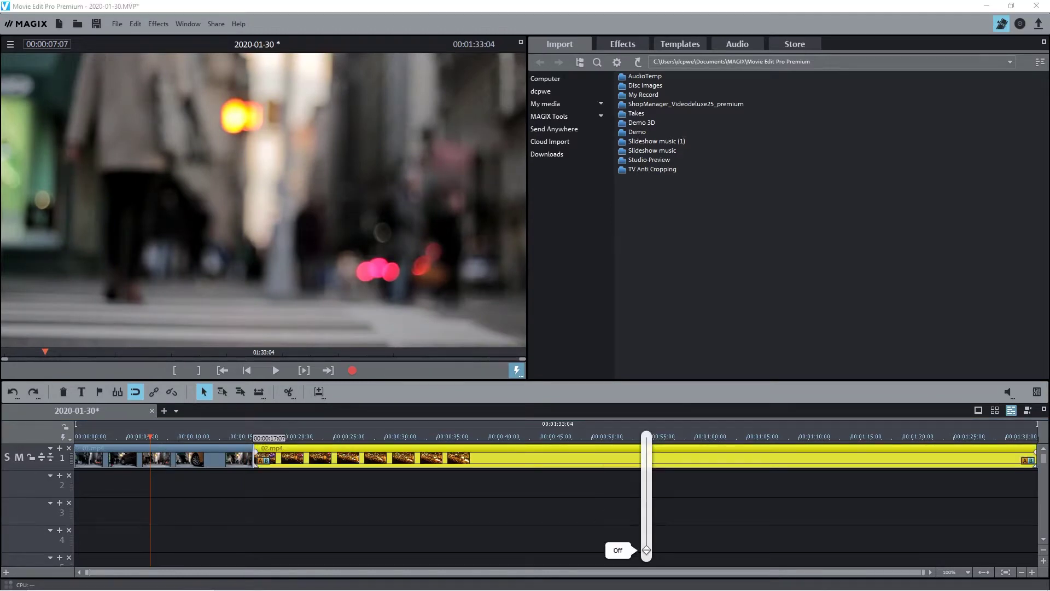
left_click(645, 466)
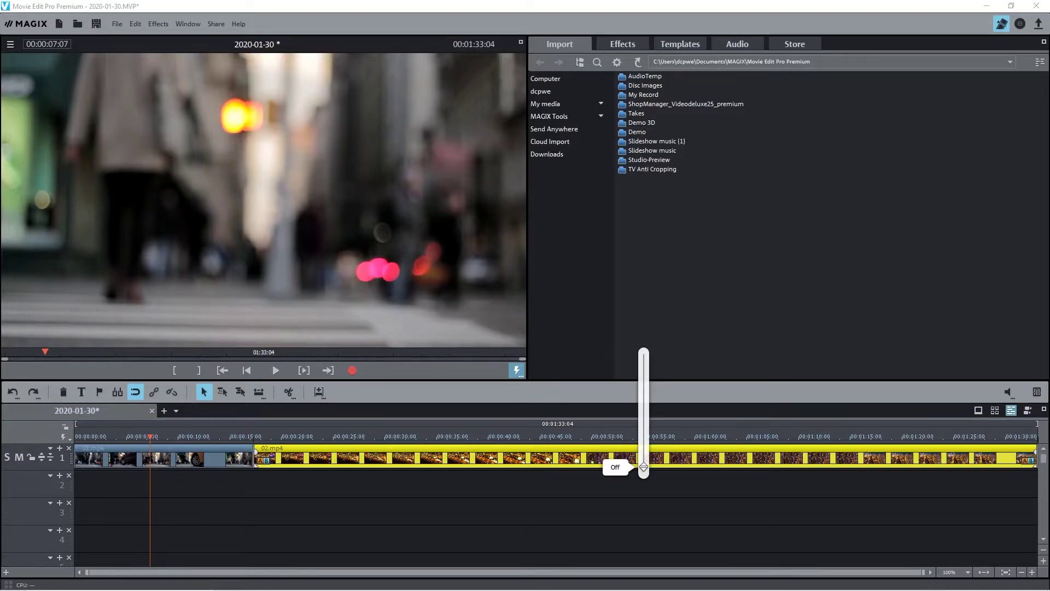
left_click(333, 538)
Step: Select the 01.mp4 clip and bring up the video effects list
left_click_drag(387, 437, 61, 449)
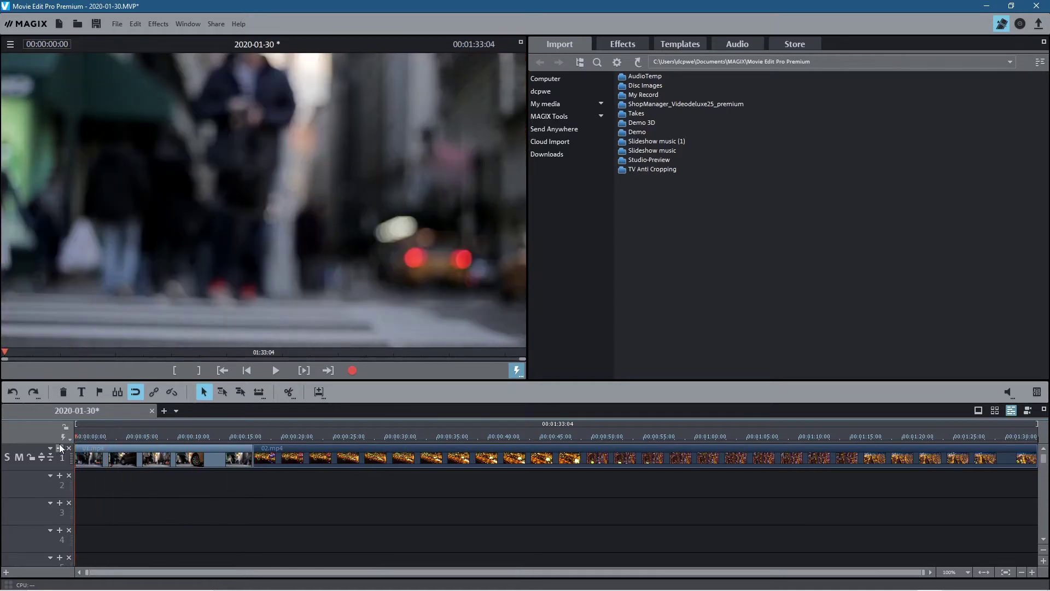
left_click(226, 459)
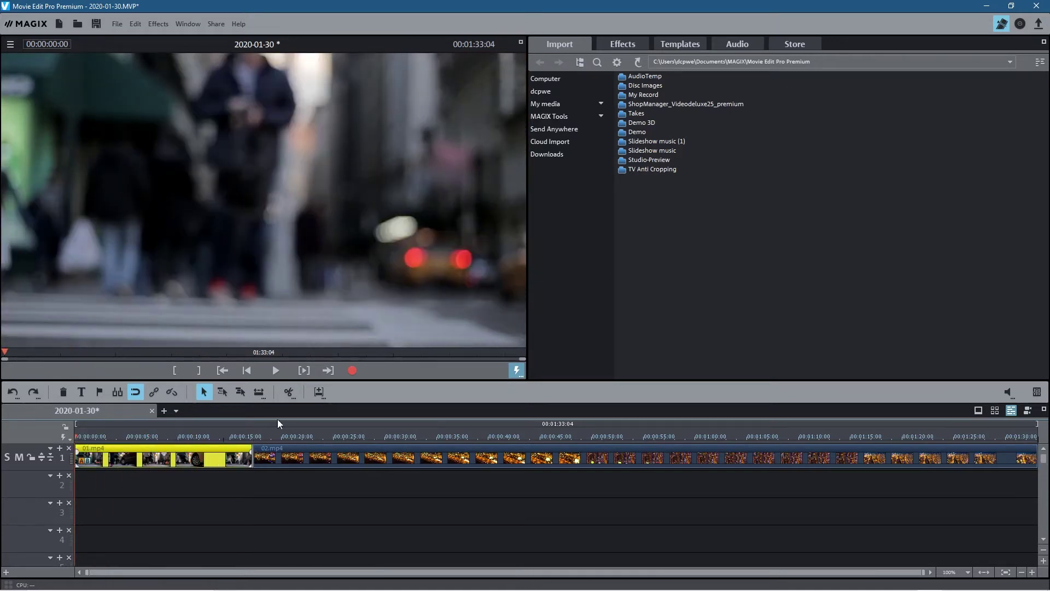
left_click(623, 43)
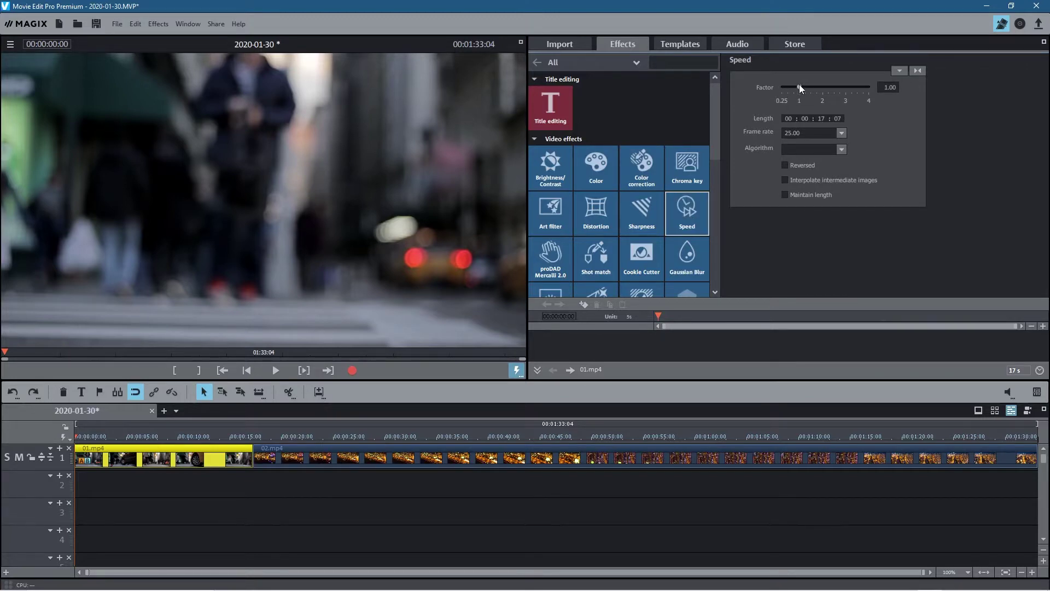
Step: Drop 01.mp4's Speed factor to 0.25, preview it, then raise it to about 0.95
left_click_drag(800, 85, 773, 85)
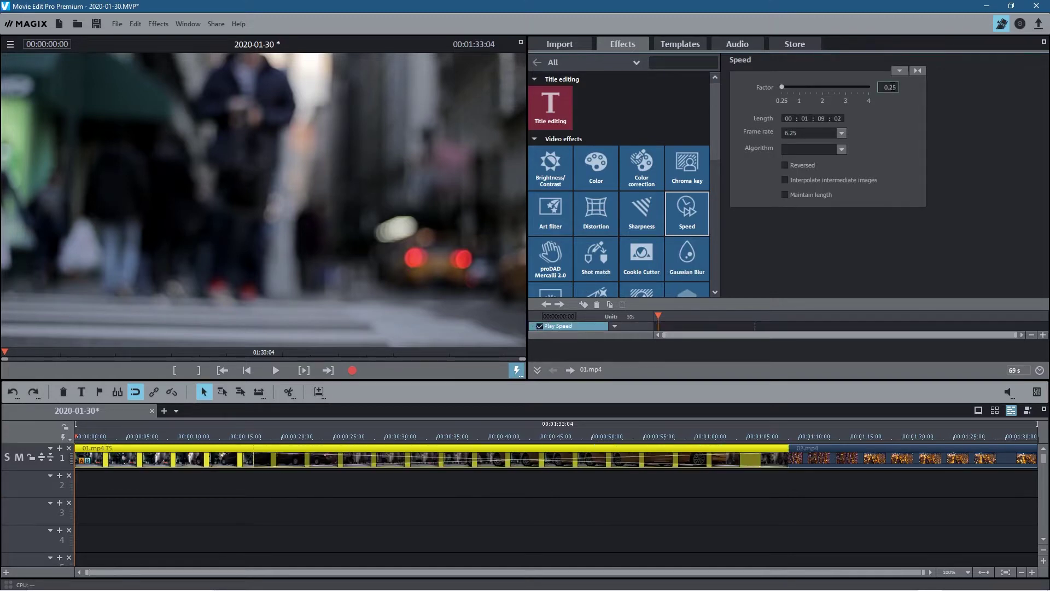
left_click(279, 372)
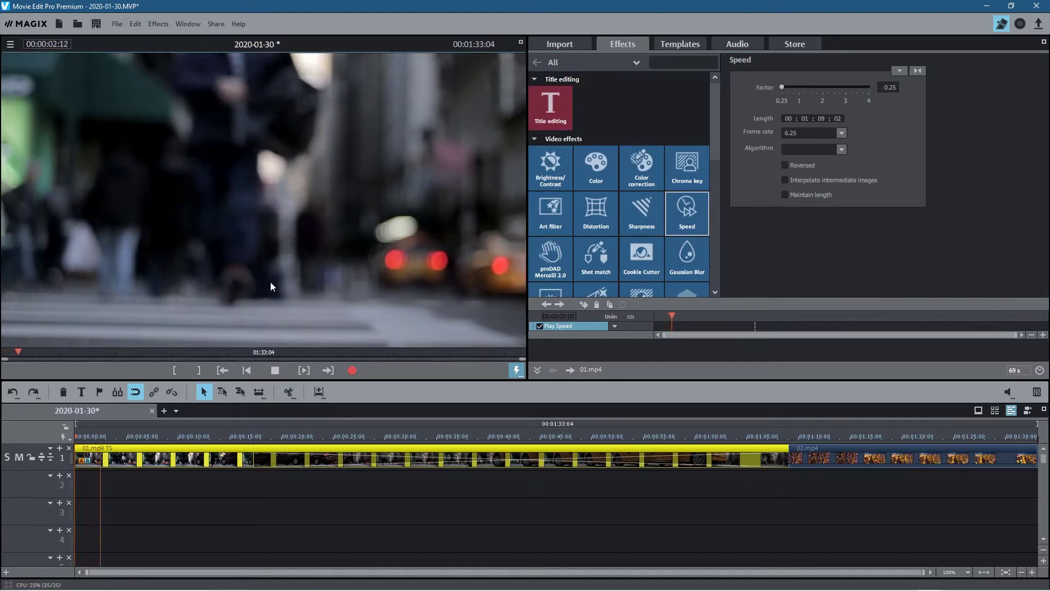
left_click(276, 369)
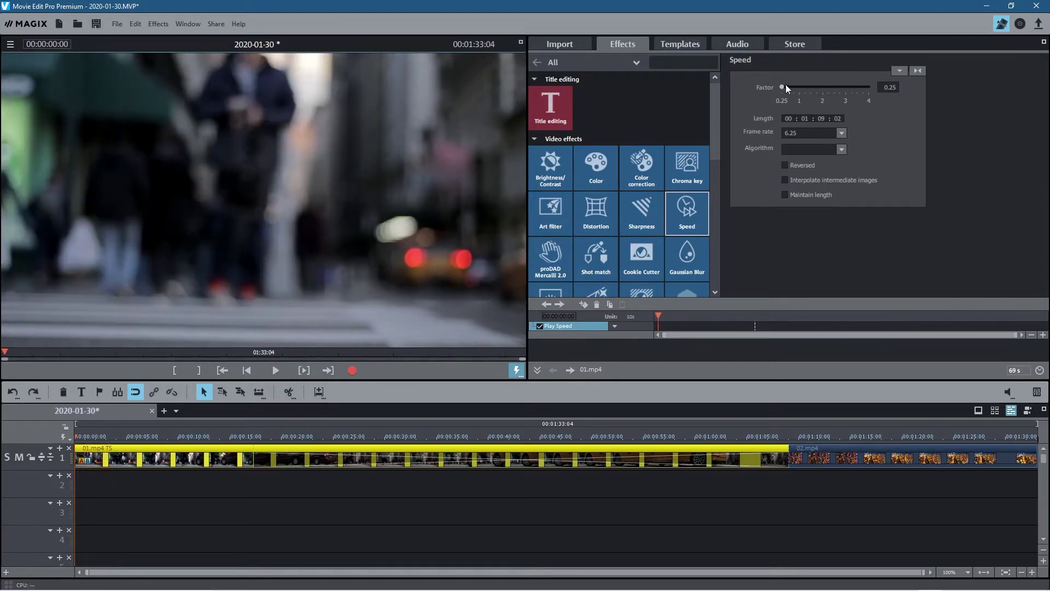
left_click_drag(786, 85, 825, 91)
Step: Type speed factor 2 for 01.mp4 and preview the double-speed clip from the start
double_click(902, 87)
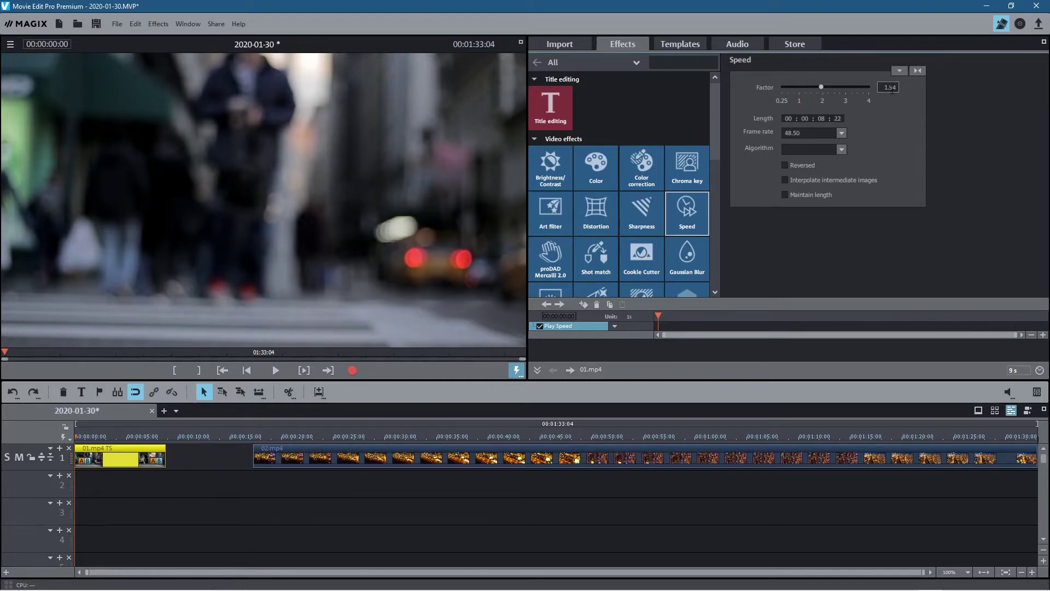
type("2")
key("Return")
left_click(188, 467)
left_click_drag(123, 436, 75, 442)
left_click(272, 370)
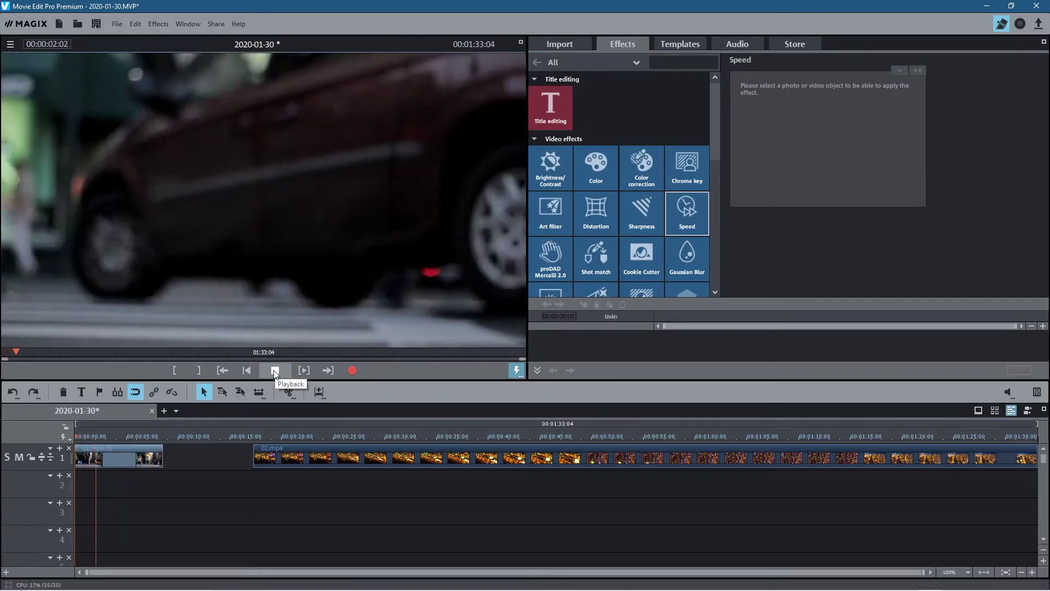
left_click(276, 370)
left_click(130, 462)
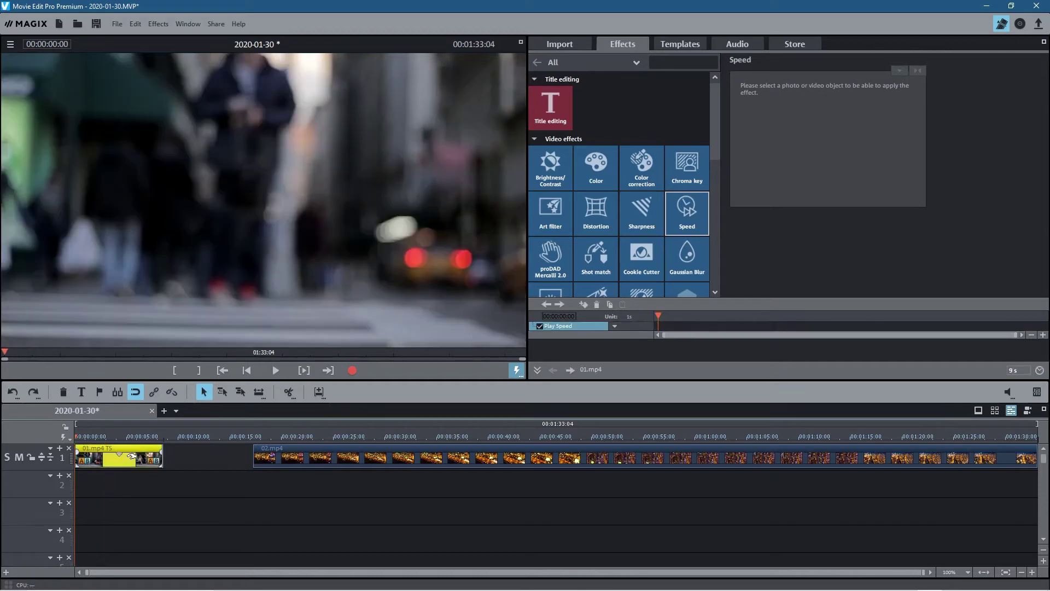
left_click(425, 507)
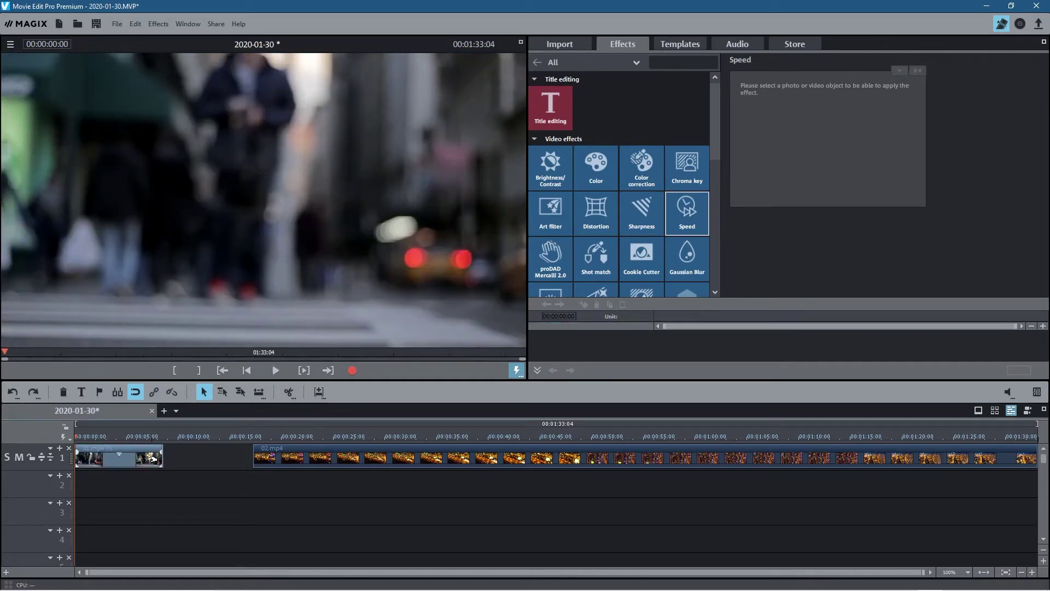
Step: Set 01.mp4's speed factor to 3.00 and preview it
left_click(129, 459)
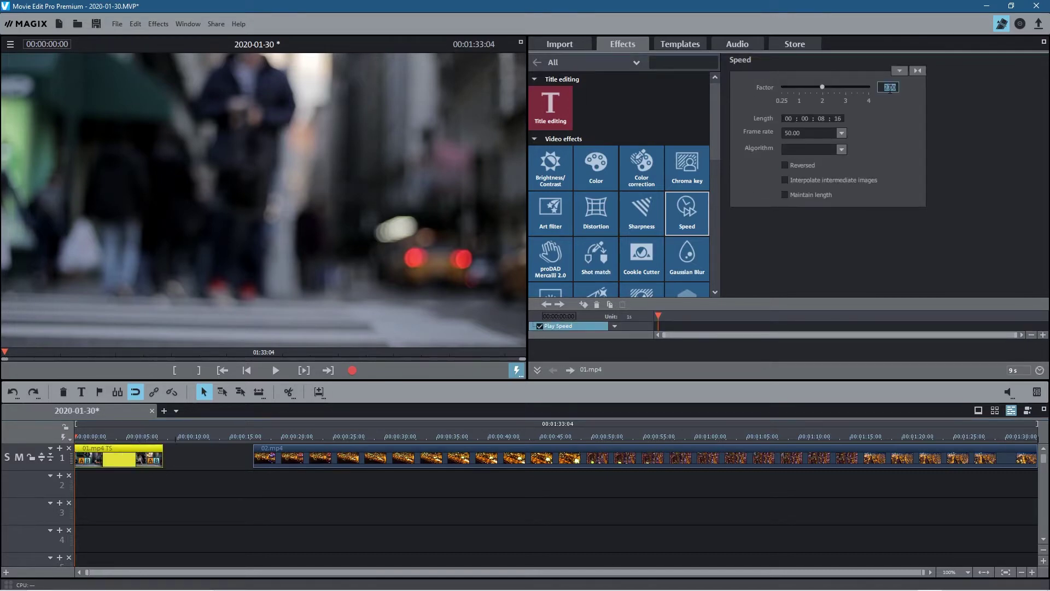
type("3")
key("Return")
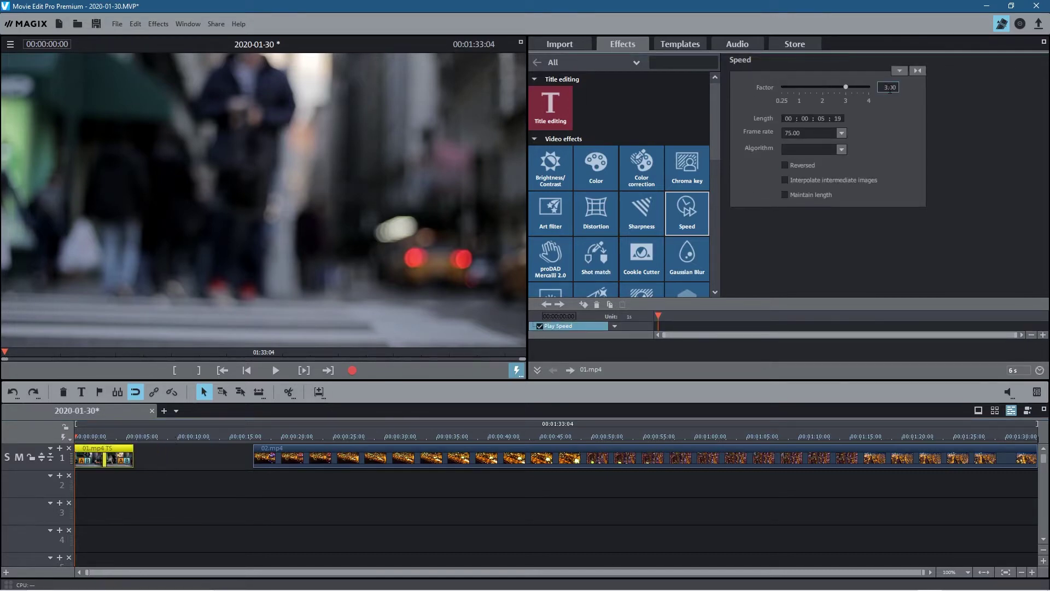
left_click(276, 369)
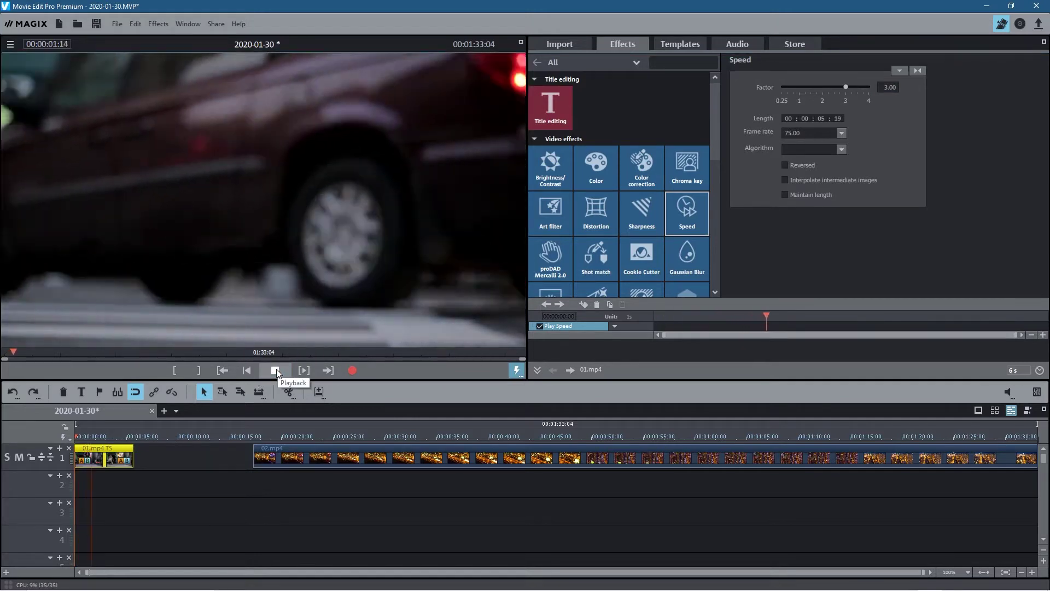
left_click(276, 370)
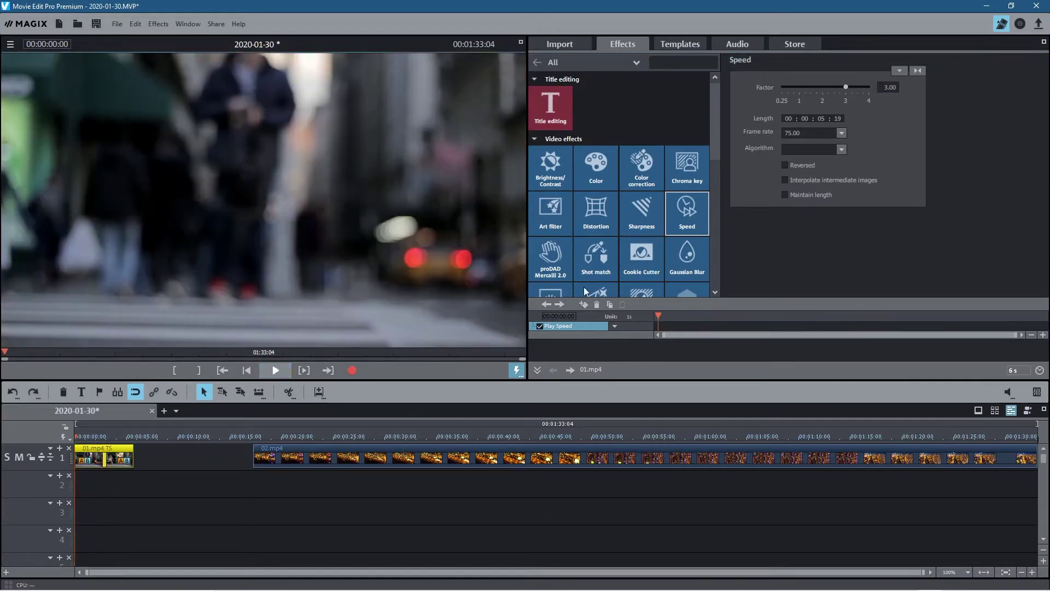
Step: Preview 01.mp4 at the maximum factor 4.00, then set it back to 3.00
left_click_drag(846, 87, 870, 87)
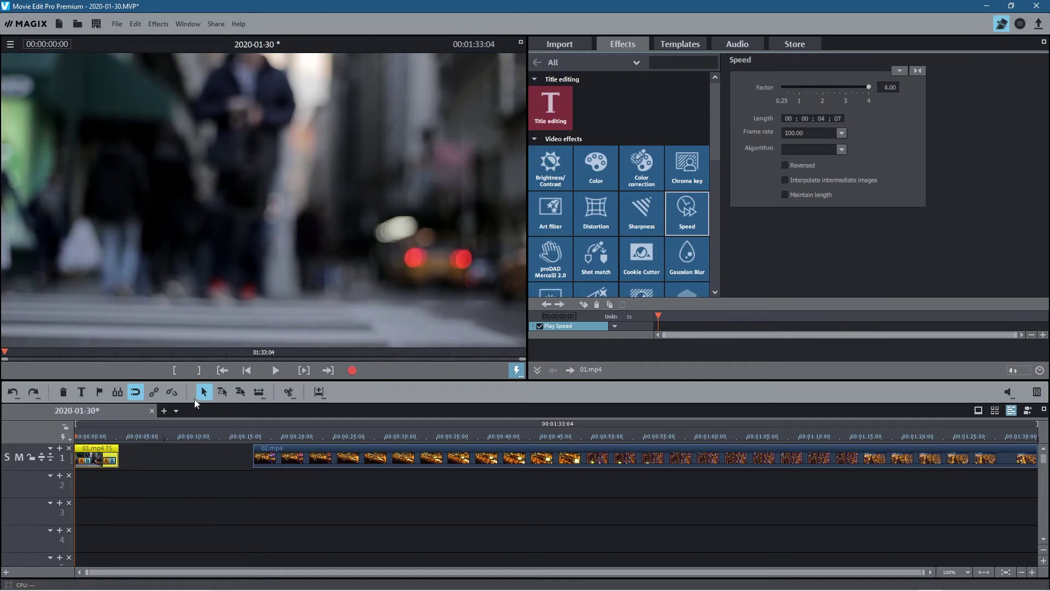
left_click(278, 369)
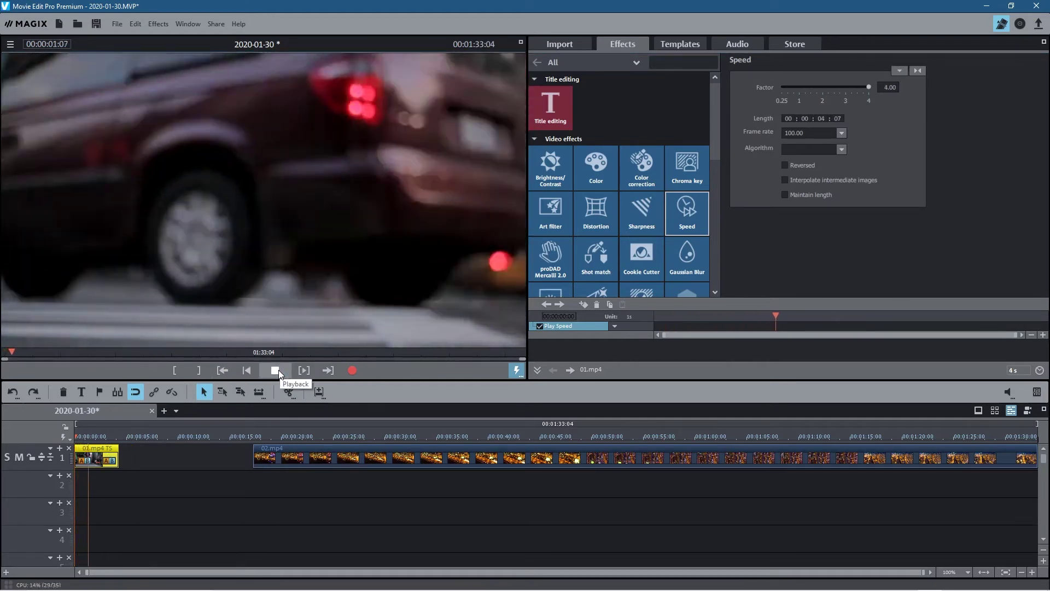
left_click(278, 370)
left_click(900, 87)
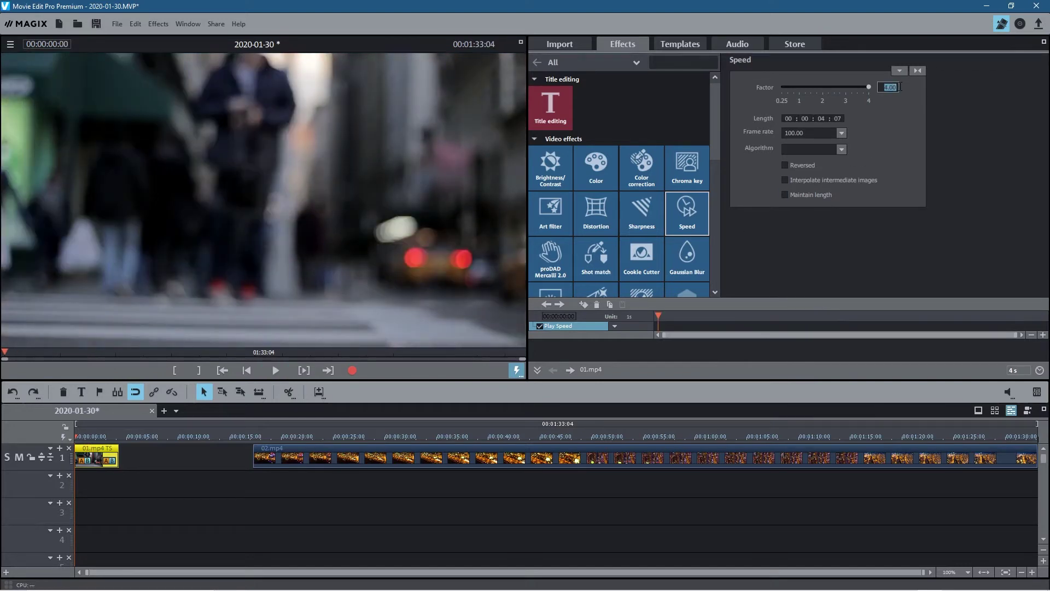
type("3")
key("Return")
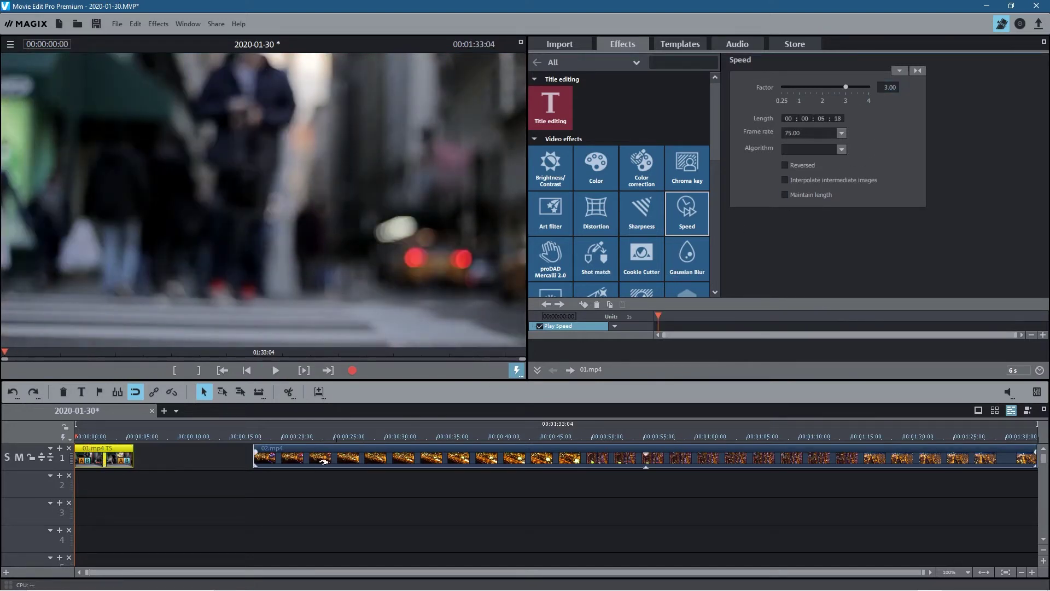
left_click(369, 458)
Step: Butt 02.mp4 against the end of 01.mp4, preview the join, and speed 02.mp4 to 4.00
left_click_drag(312, 457, 206, 462)
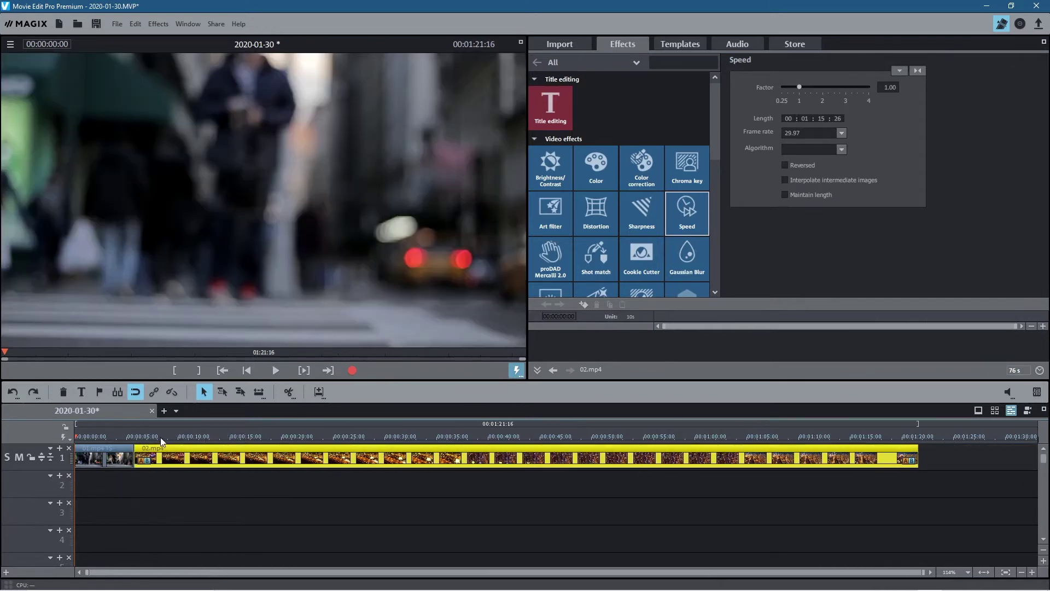
left_click(161, 437)
left_click(275, 368)
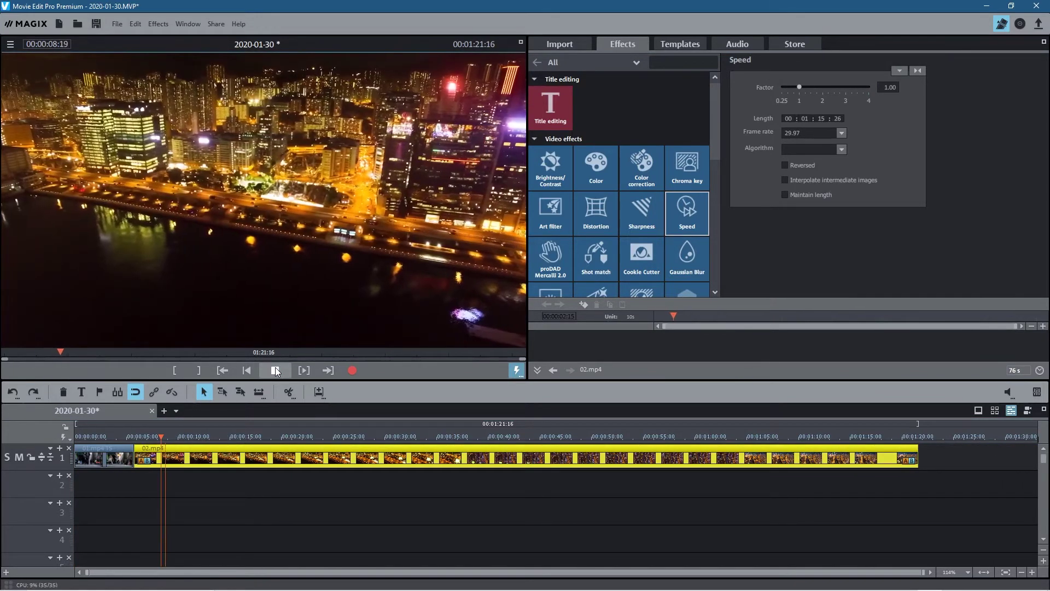
key("space")
left_click_drag(798, 87, 871, 86)
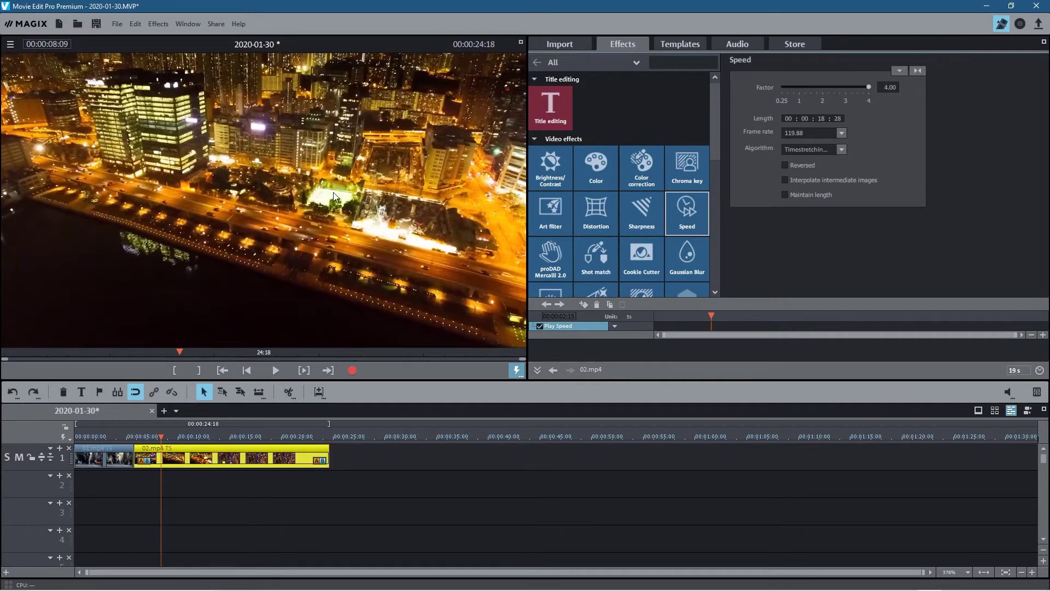
left_click(275, 369)
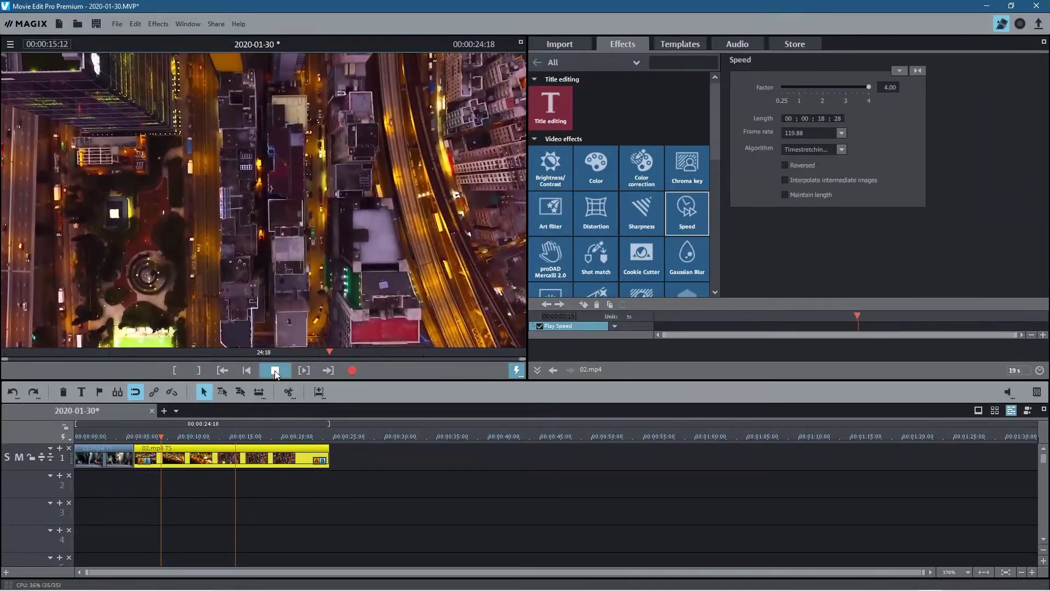
left_click(275, 370)
left_click(227, 481)
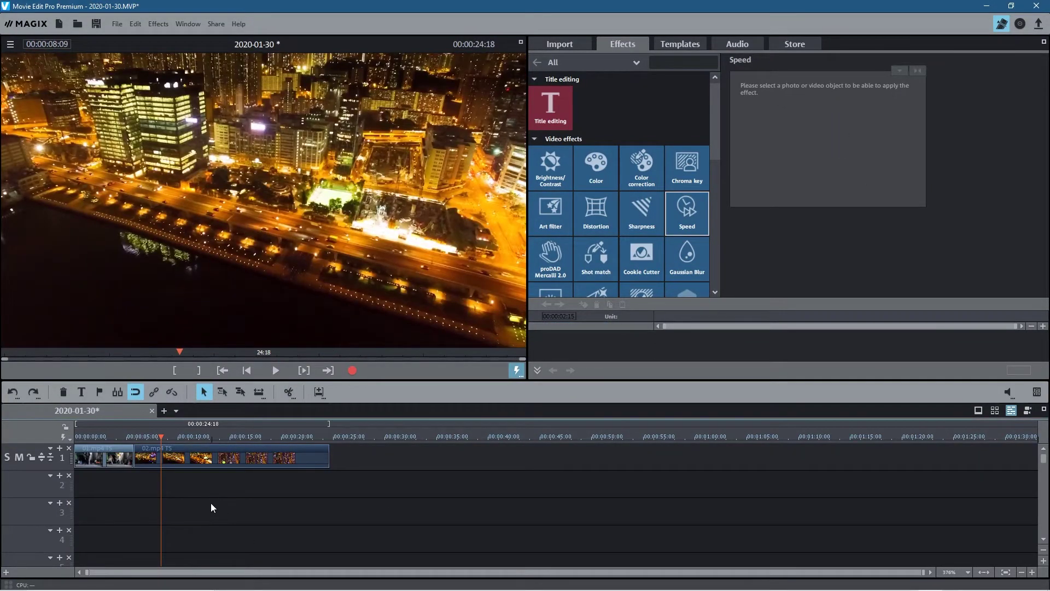
Step: Slide 02.mp4 left over 01.mp4's end, shortening the movie to 00:00:22:18
scroll(211, 507, "up", 4)
scroll(327, 504, "up", 1)
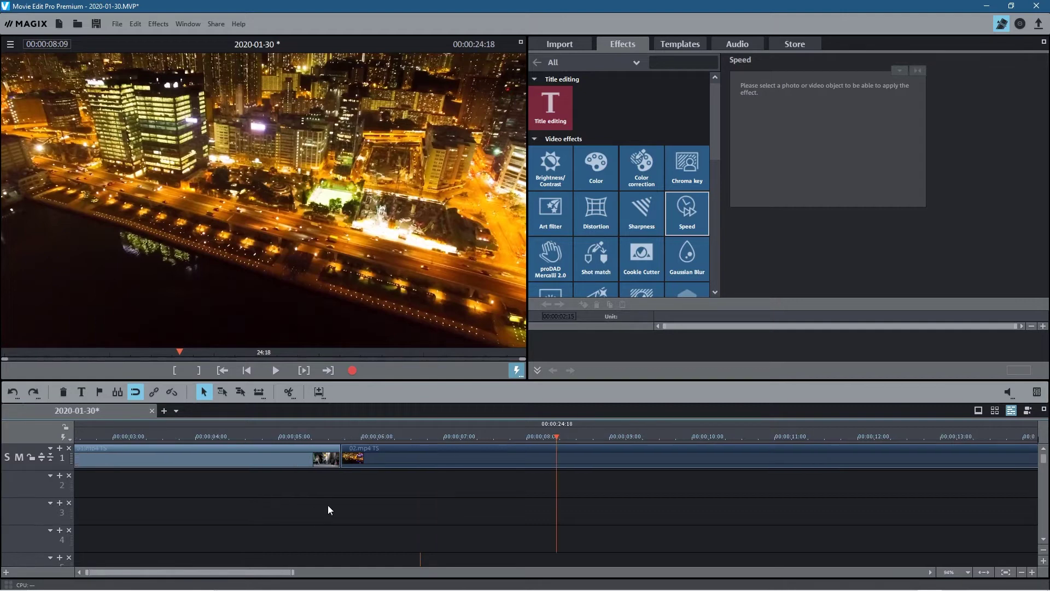
scroll(328, 504, "down", 1)
mouse_move(353, 465)
left_mouse_down()
mouse_move(332, 465)
mouse_move(354, 466)
left_mouse_up()
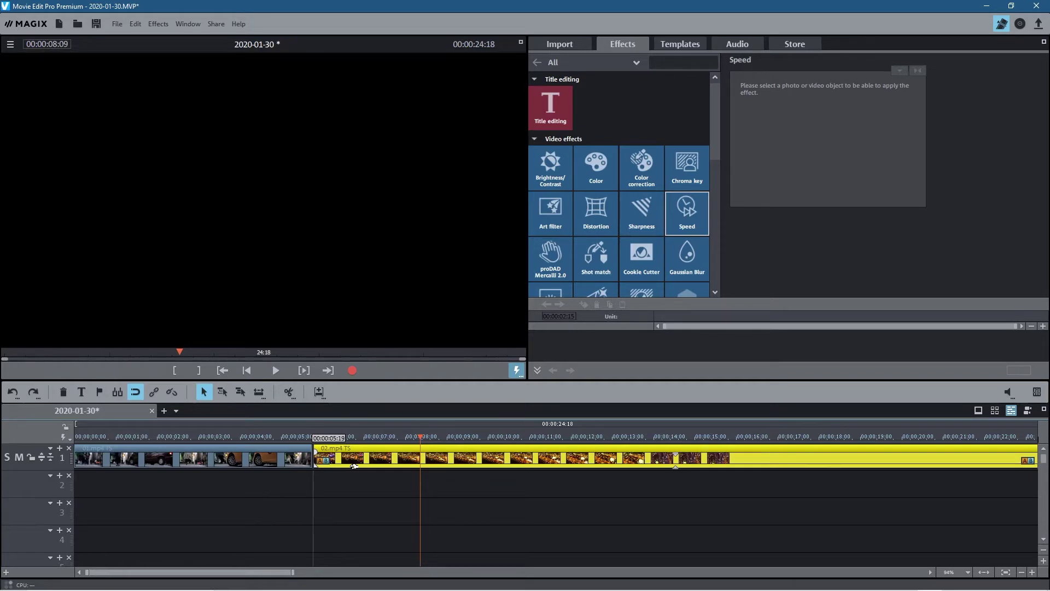
left_click_drag(354, 467, 273, 463)
scroll(276, 485, "up", 2)
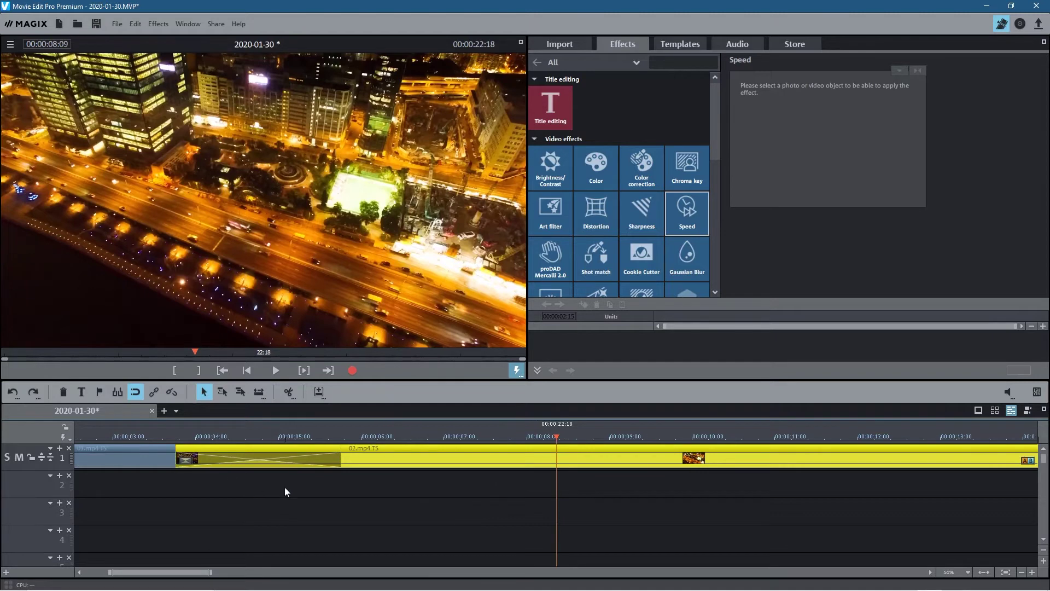
scroll(284, 487, "down", 3)
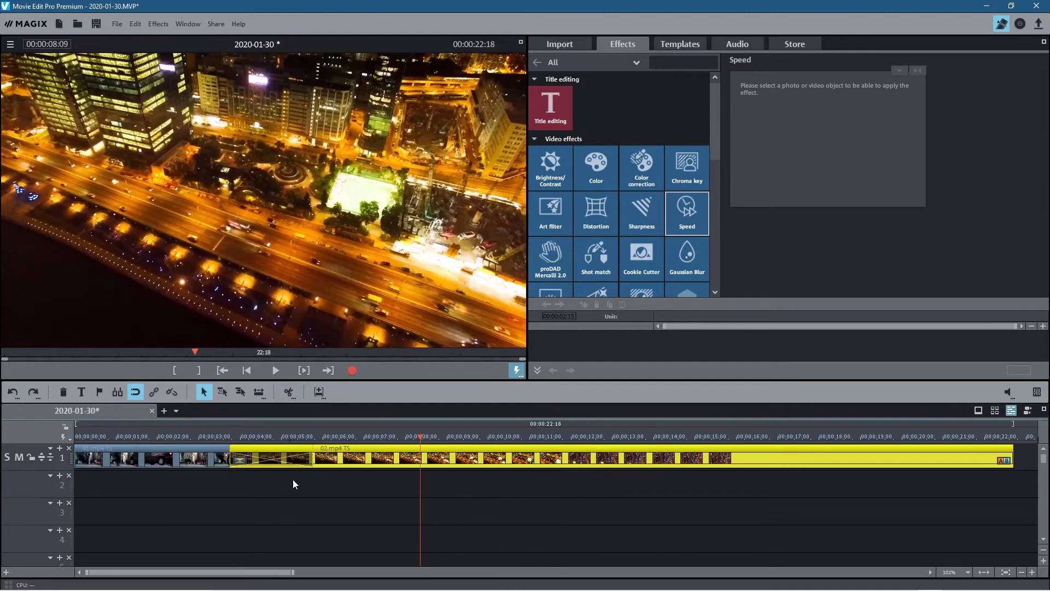
left_click(684, 40)
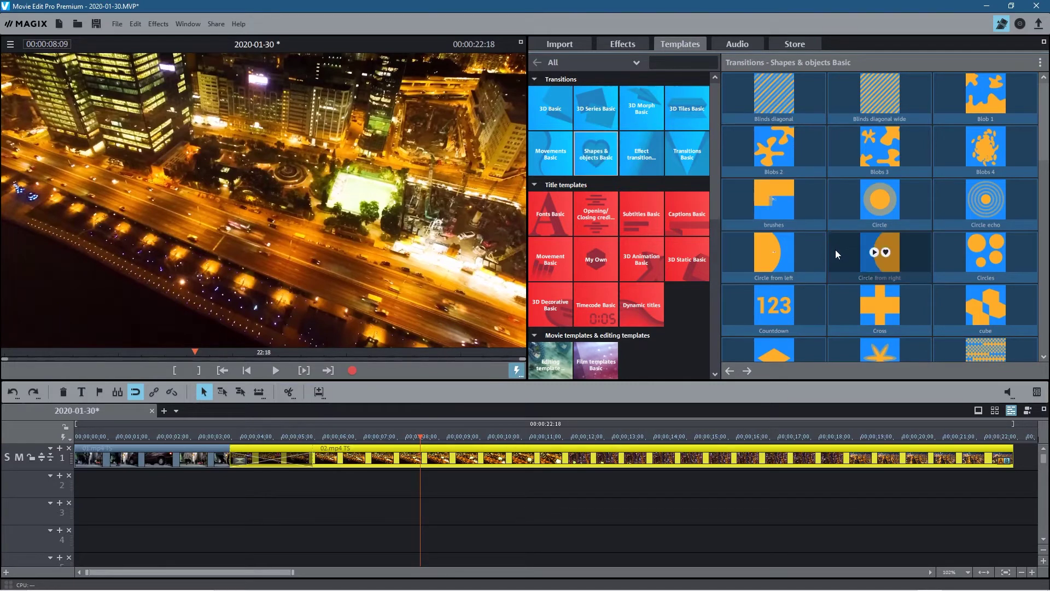
Step: Drop the Shapes & objects Basic 'Particle' transition onto the clip overlap, then return to the music folder
scroll(830, 261, "down", 8)
scroll(826, 280, "down", 3)
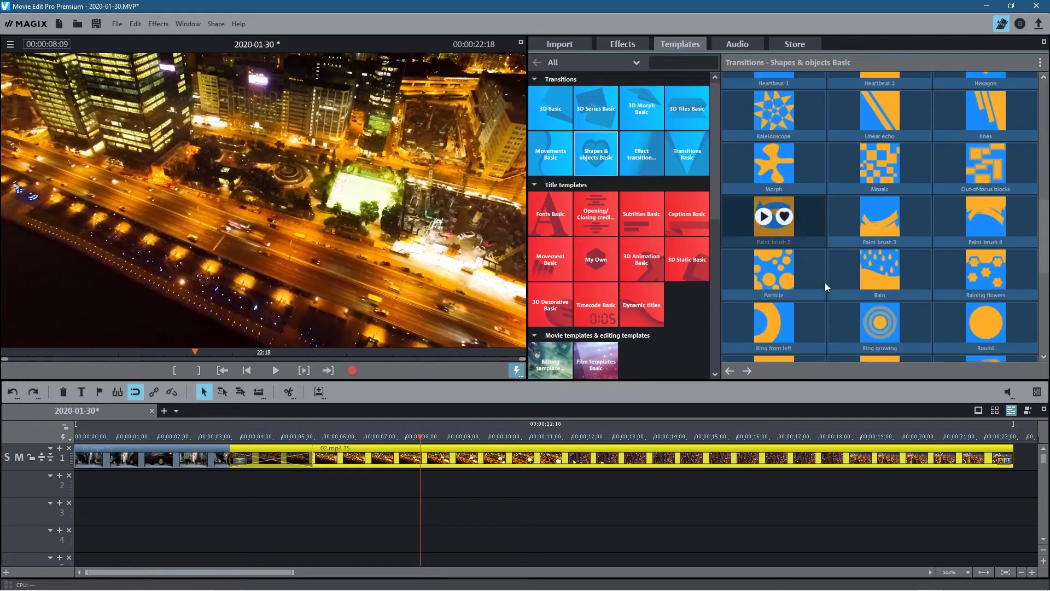
left_click_drag(747, 222, 268, 458)
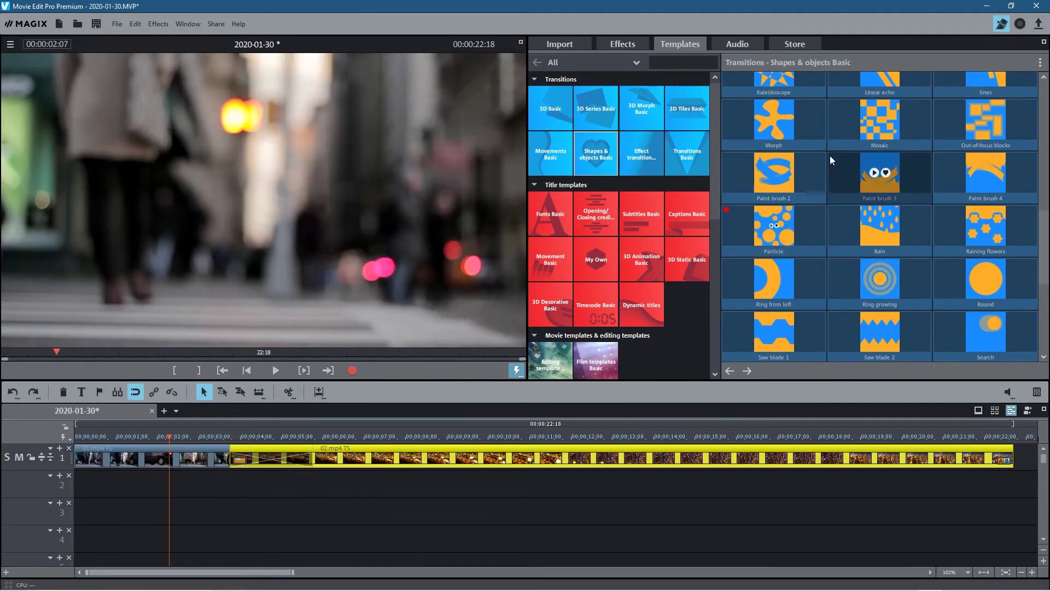
key("alt+Tab")
Step: Add music-01.mp3 to track 2, lower its volume to -14.0 and fade it in
left_click_drag(700, 246, 98, 490)
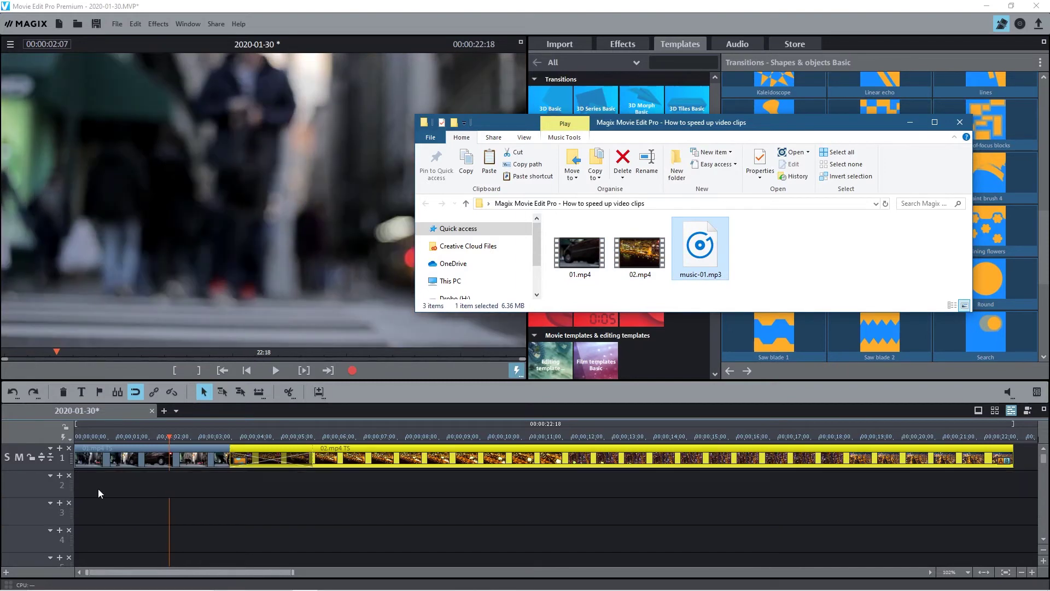
left_click(579, 515)
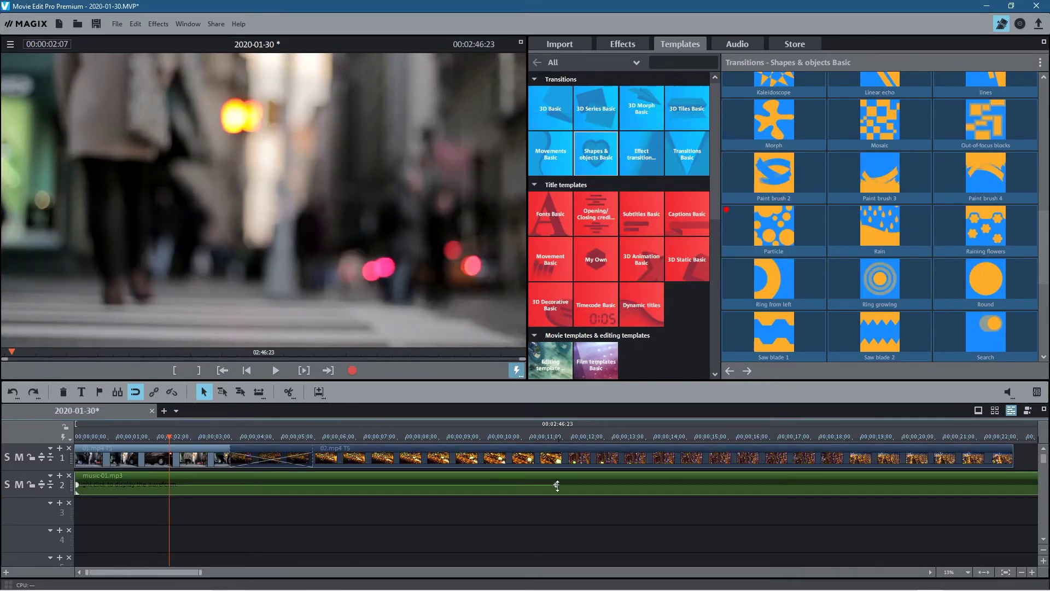
left_click_drag(556, 486, 557, 540)
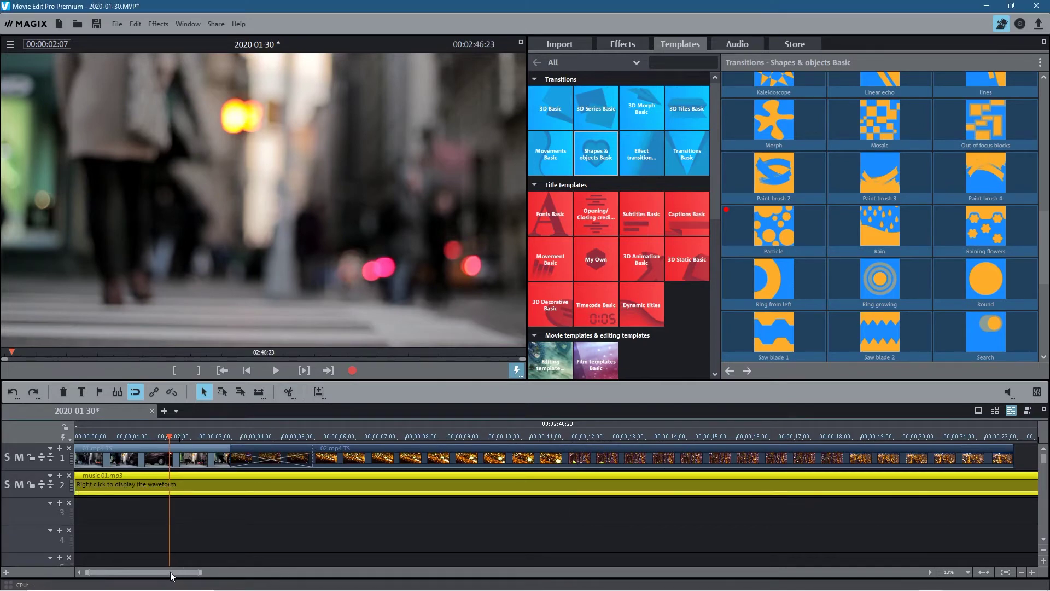
left_click_drag(83, 491, 293, 490)
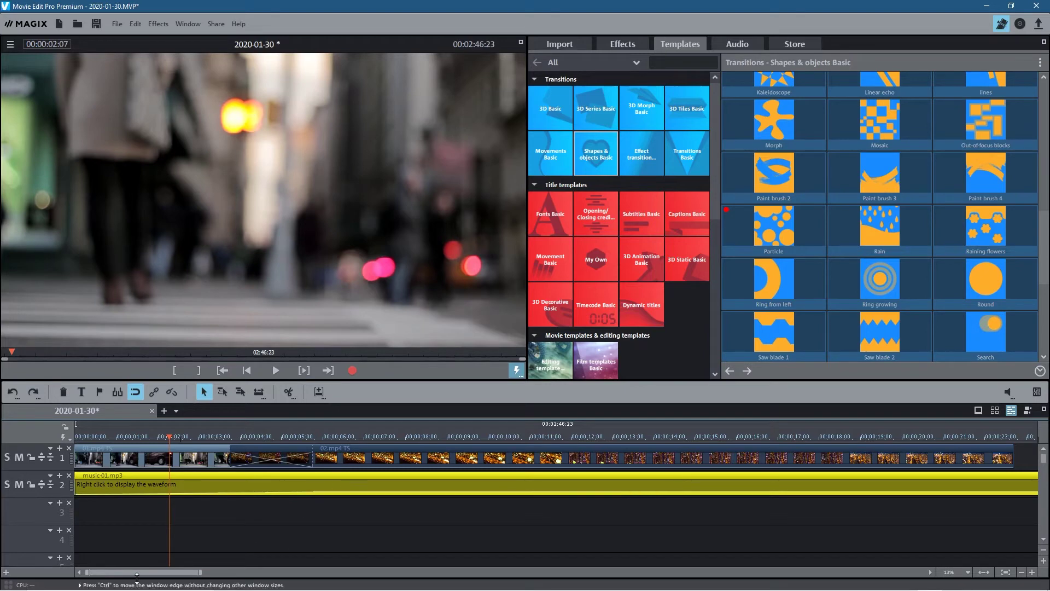
Step: Split the music clip at the video's end, 00:00:22:18
left_click_drag(131, 572, 183, 572)
left_click(392, 435)
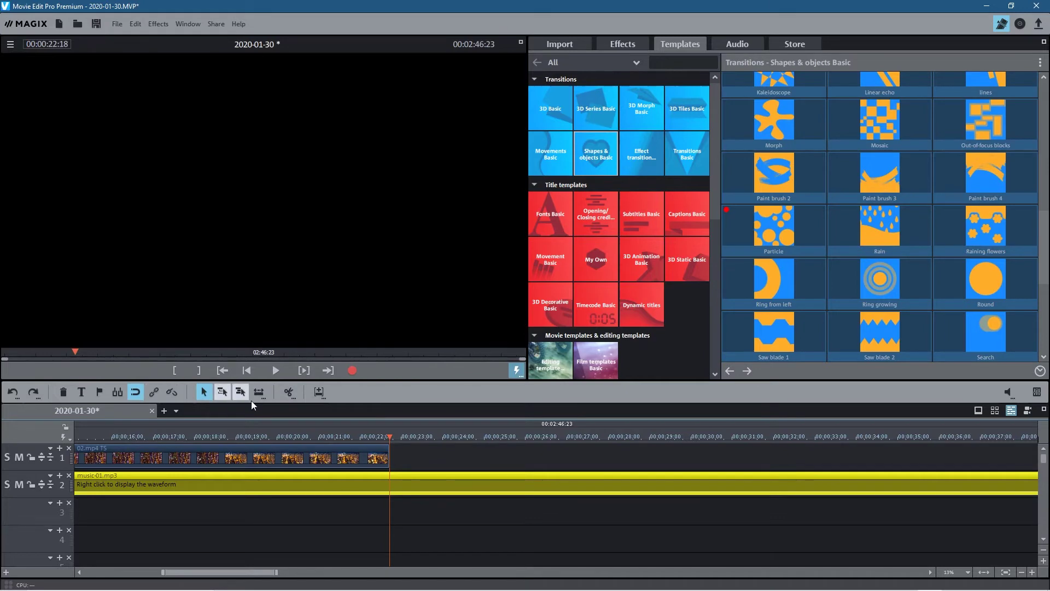
left_click(294, 392)
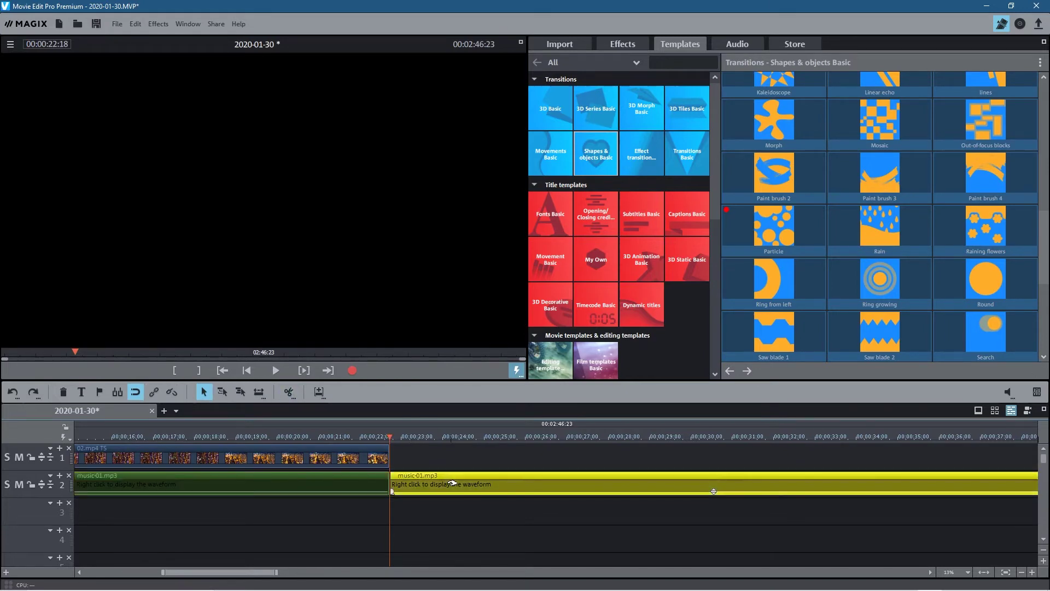
Step: Delete the music part past 00:00:22:18 and return the playhead to the project start
key("Delete")
left_click(385, 491)
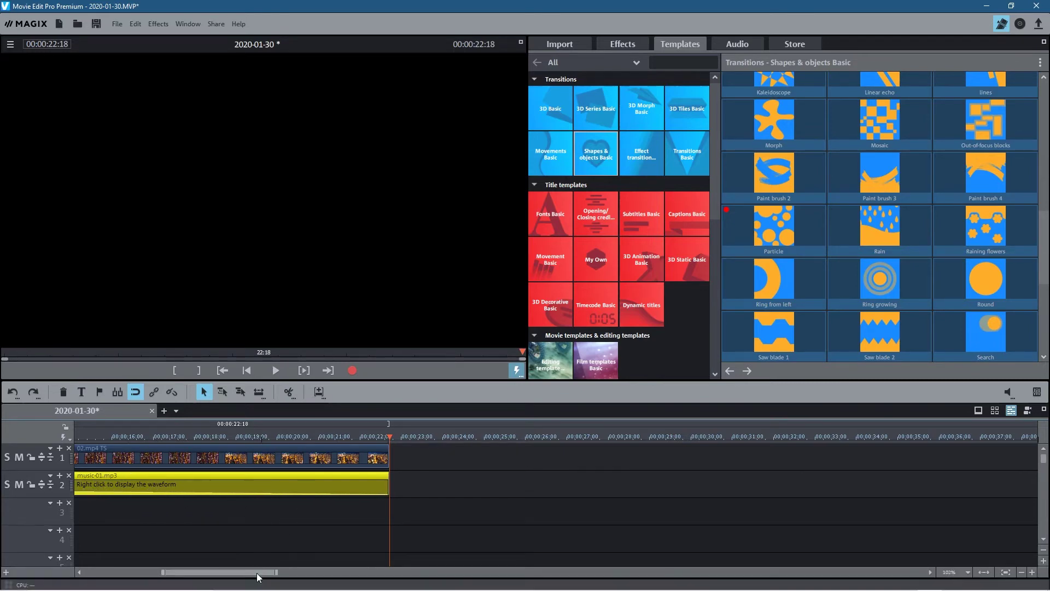
left_click_drag(260, 573, 147, 573)
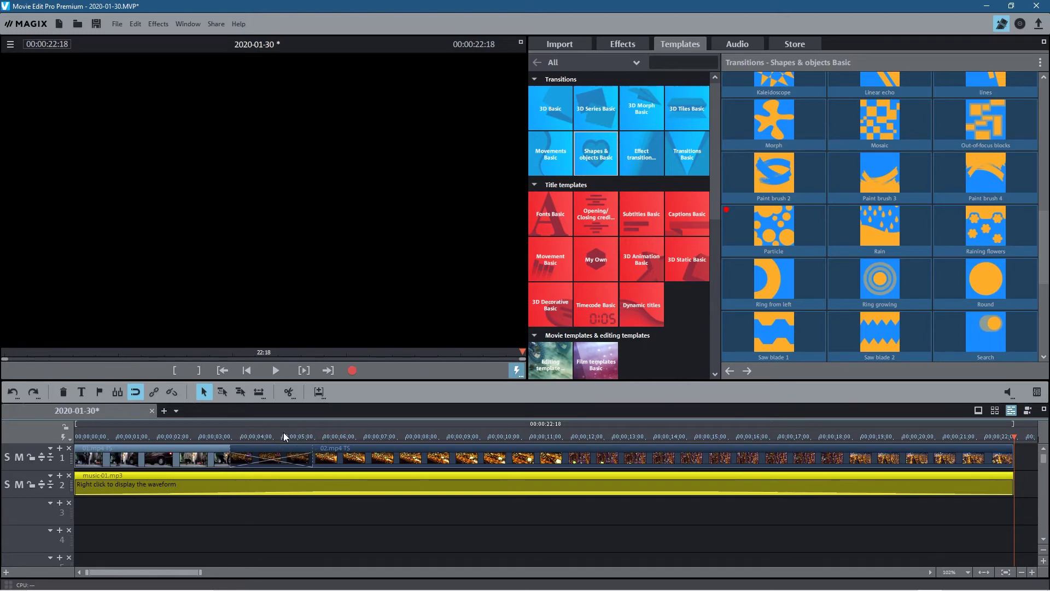
left_click_drag(284, 436, 47, 434)
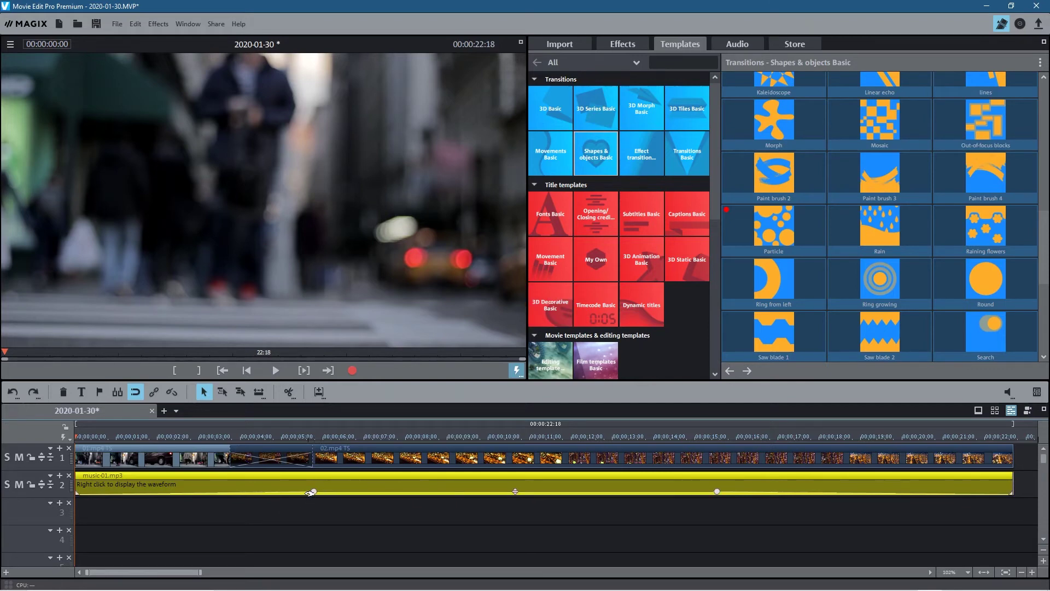
left_click(277, 369)
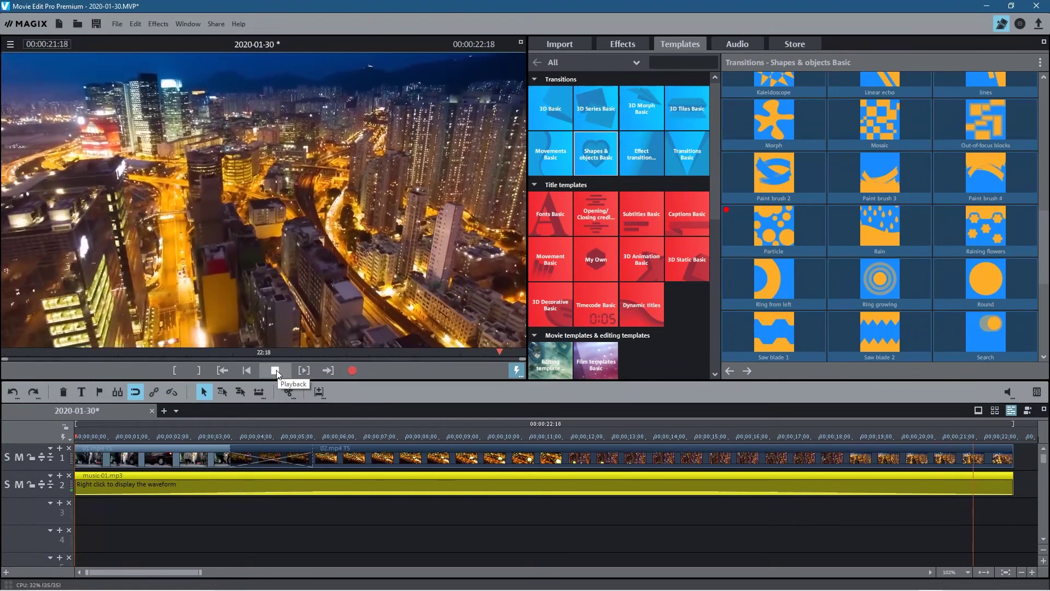
Step: Stop playback, then add a fade-in to the start of 01.mp4 and a fade-out to 02.mp4's end
left_click(276, 370)
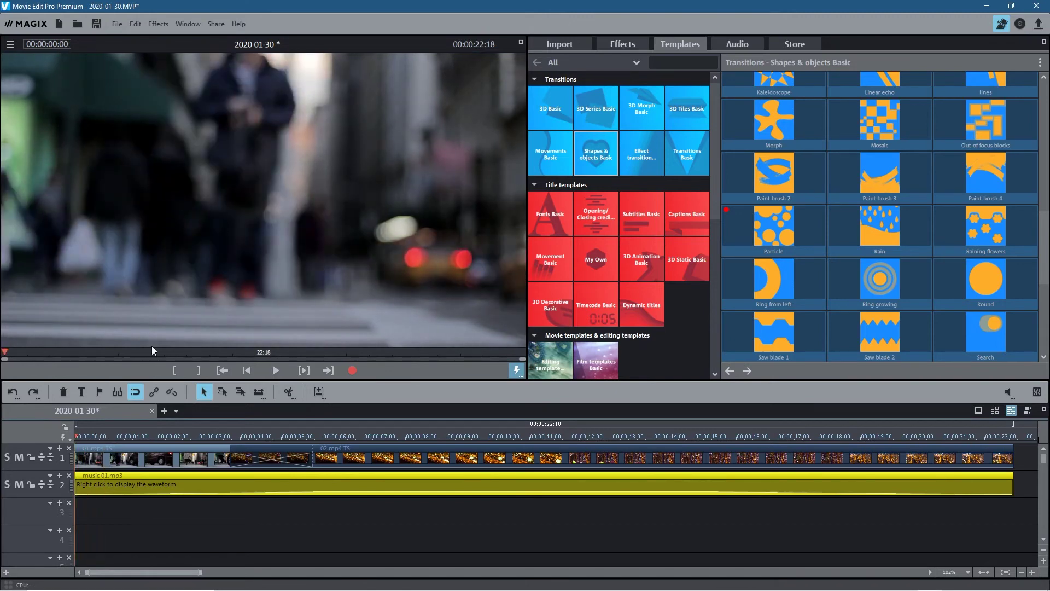
left_click_drag(75, 449, 116, 447)
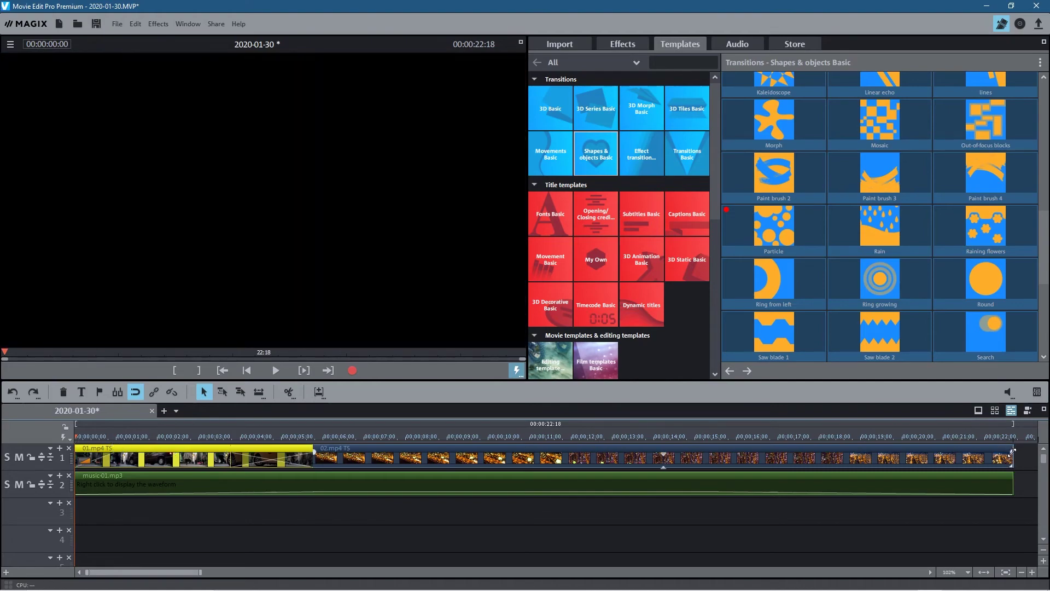
left_click_drag(1012, 450, 941, 449)
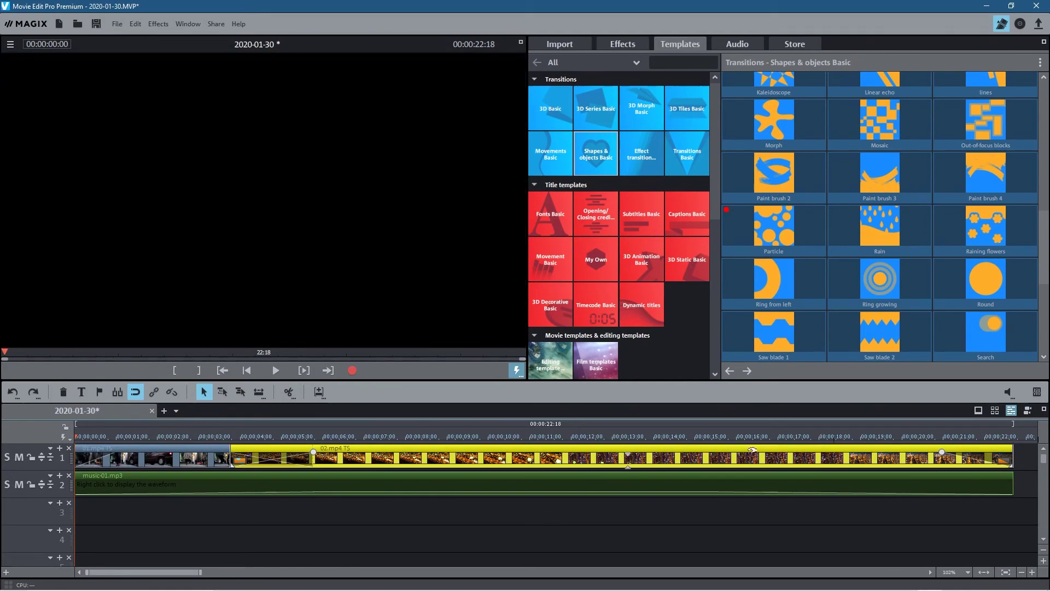
Step: Preview the fade-in from the start, then play the ending from about 19 seconds
left_click(283, 371)
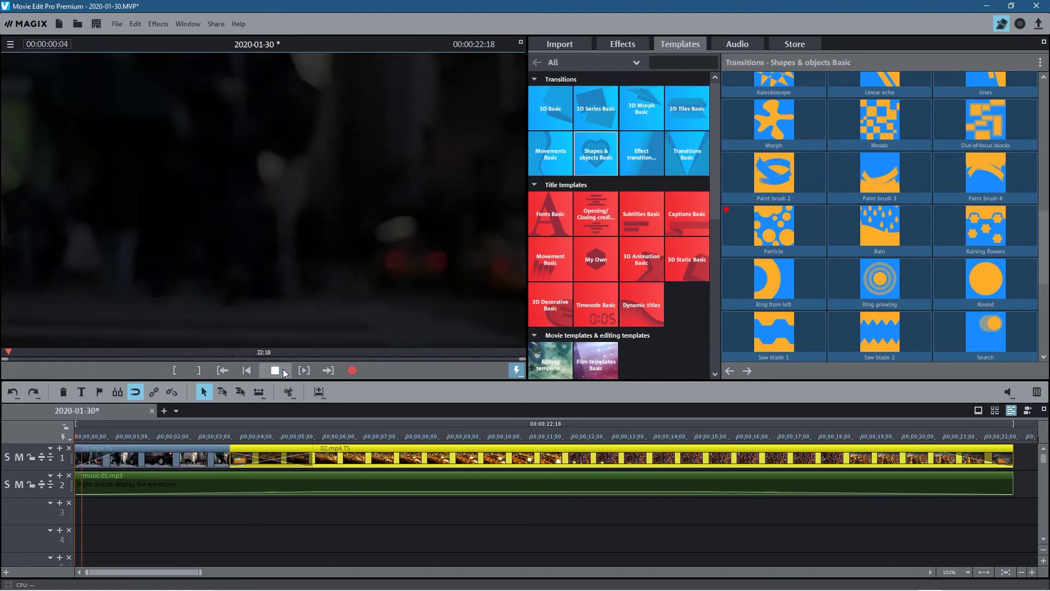
key("space")
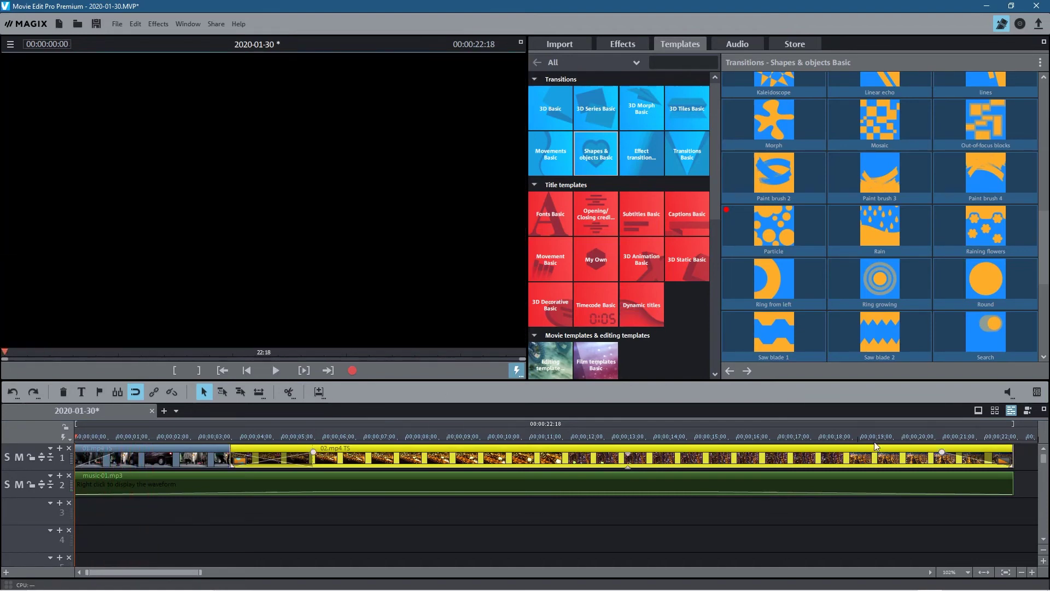
left_click(893, 438)
left_click(275, 370)
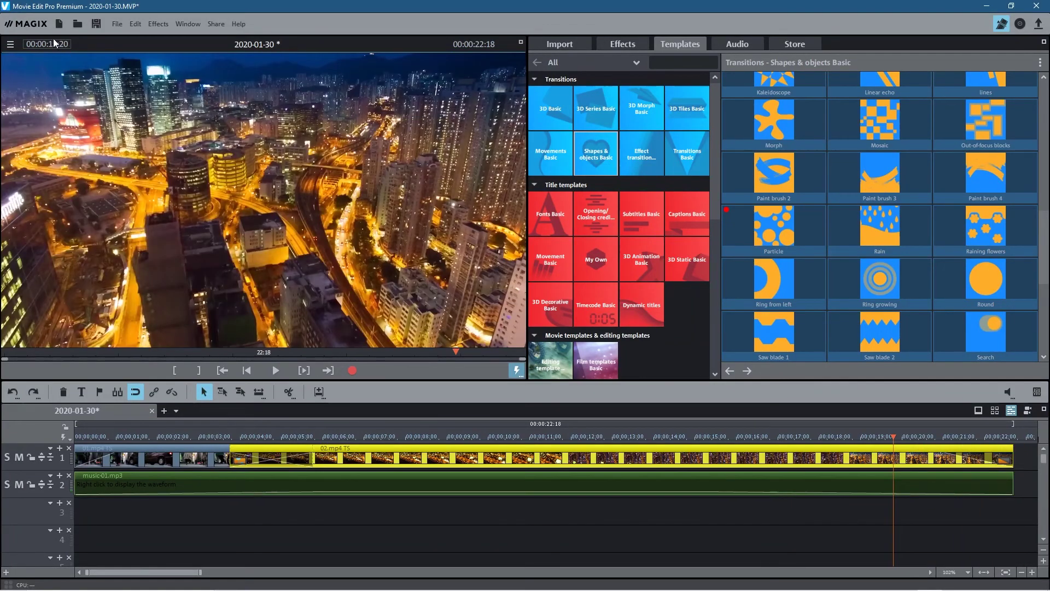
Step: Minimize MAGIX Movie Edit Pro to reveal the folder with 01.mp4, 02.mp4 and music-01.mp3
left_click(987, 6)
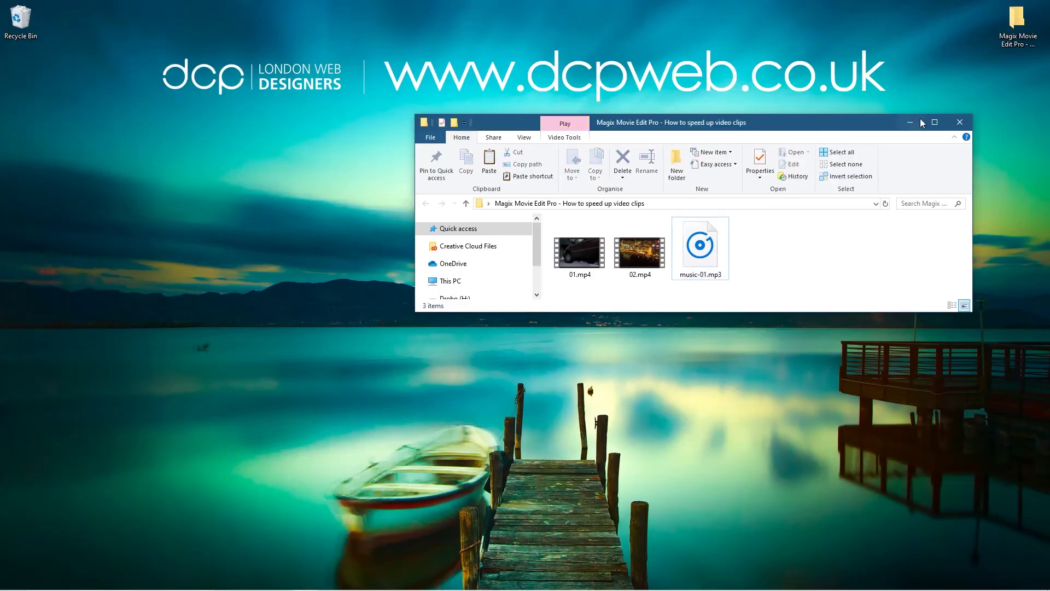